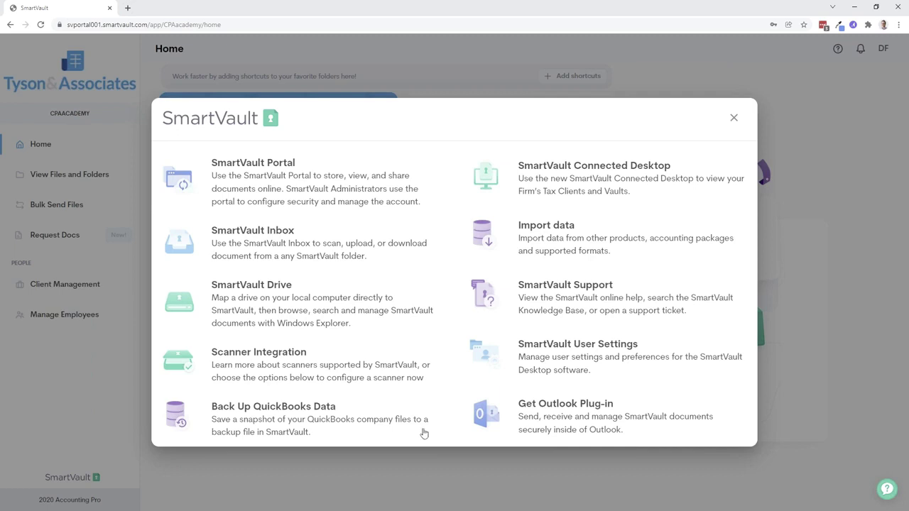
# Close the SmartVault feature overview and open the document requests page
pyautogui.click(732, 120)
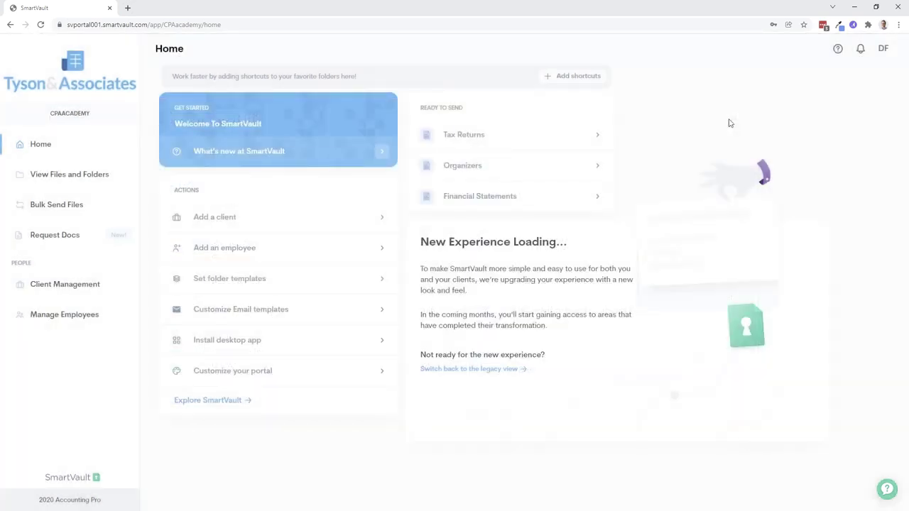
pyautogui.click(88, 232)
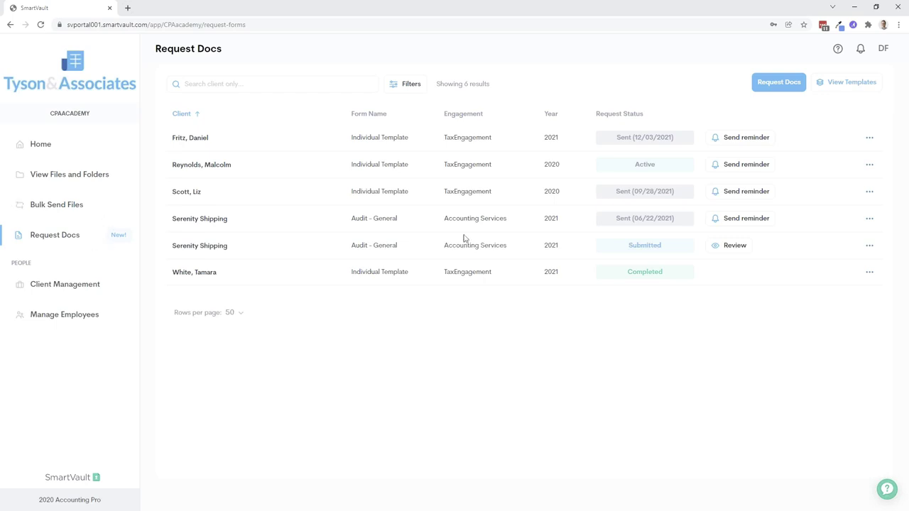
# Start a new document request for the client based on the Individual Template
pyautogui.click(769, 84)
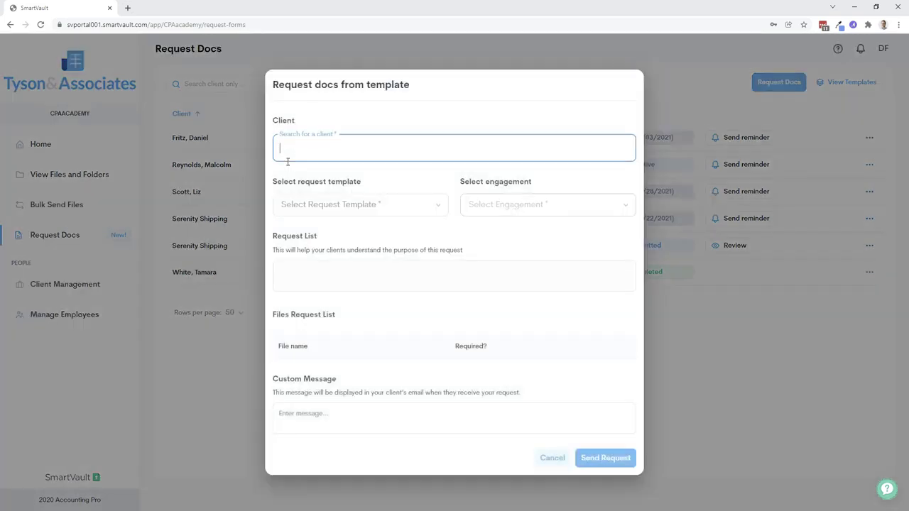
pyautogui.write('mack')
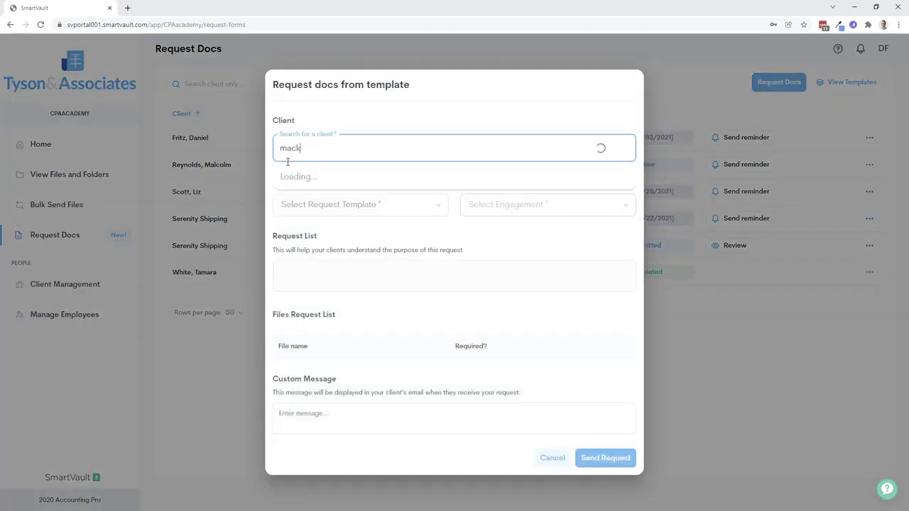
pyautogui.click(346, 177)
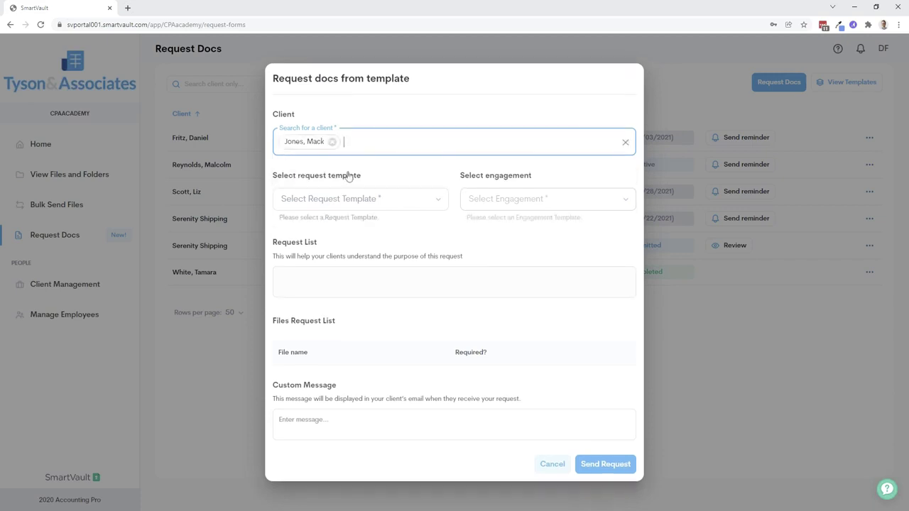
pyautogui.click(365, 200)
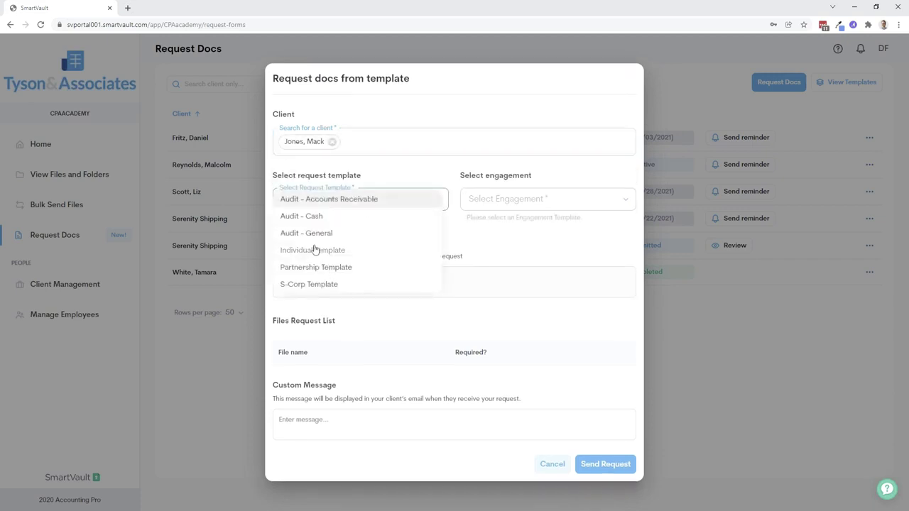
pyautogui.click(313, 250)
# Examine which files the Individual Template's request list marks as required, and close the request without sending it
pyautogui.scroll(-1, 514, 386)
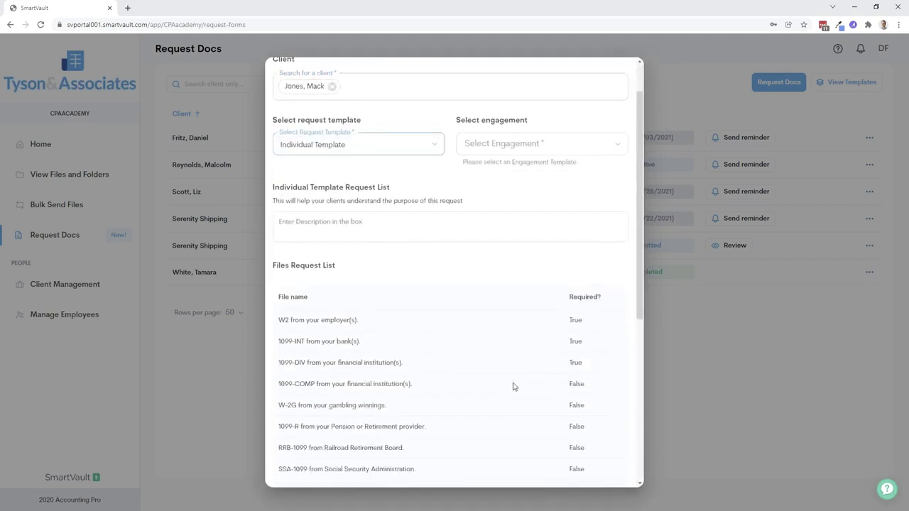
pyautogui.scroll(1, 513, 385)
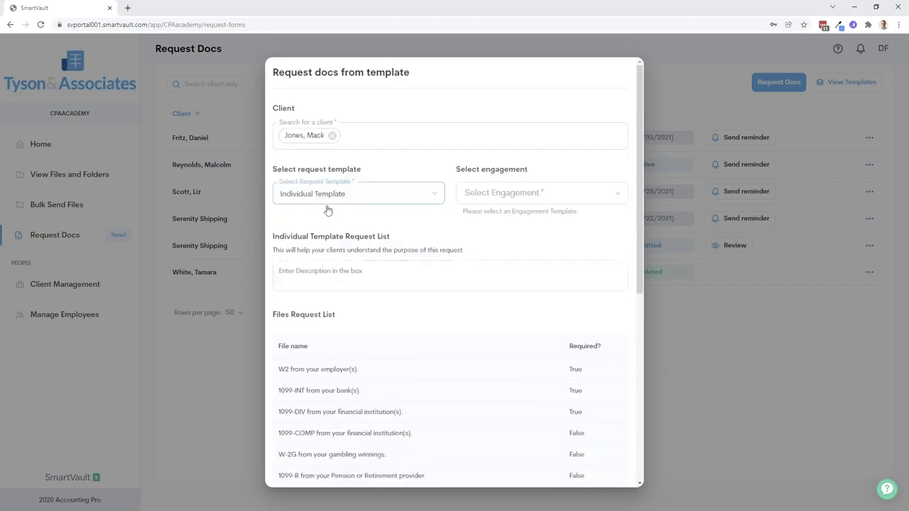
pyautogui.scroll(-3, 436, 305)
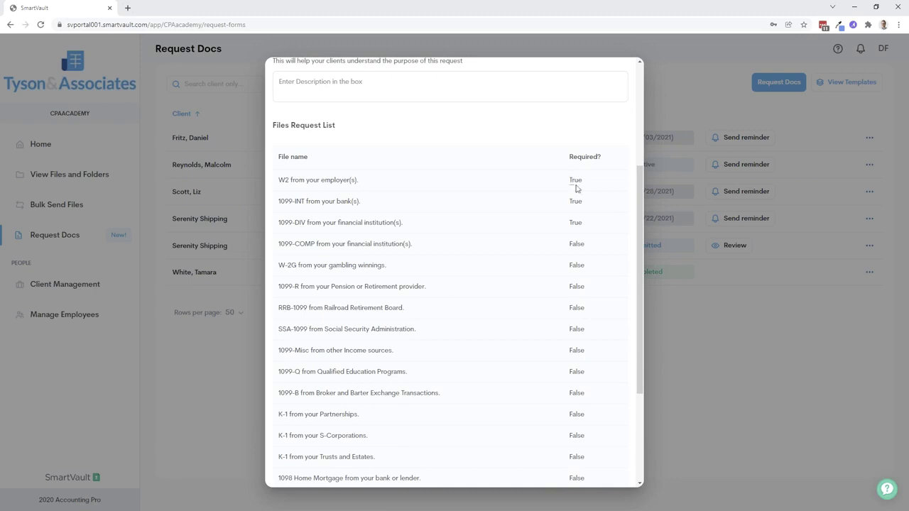
pyautogui.moveTo(577, 188); pyautogui.dragTo(581, 244)
pyautogui.scroll(-3, 544, 239)
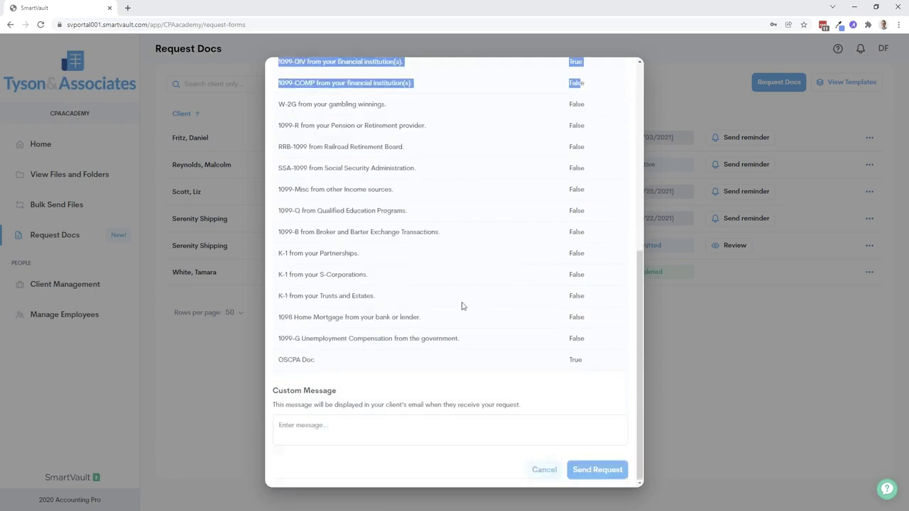
pyautogui.click(462, 306)
pyautogui.scroll(5, 507, 305)
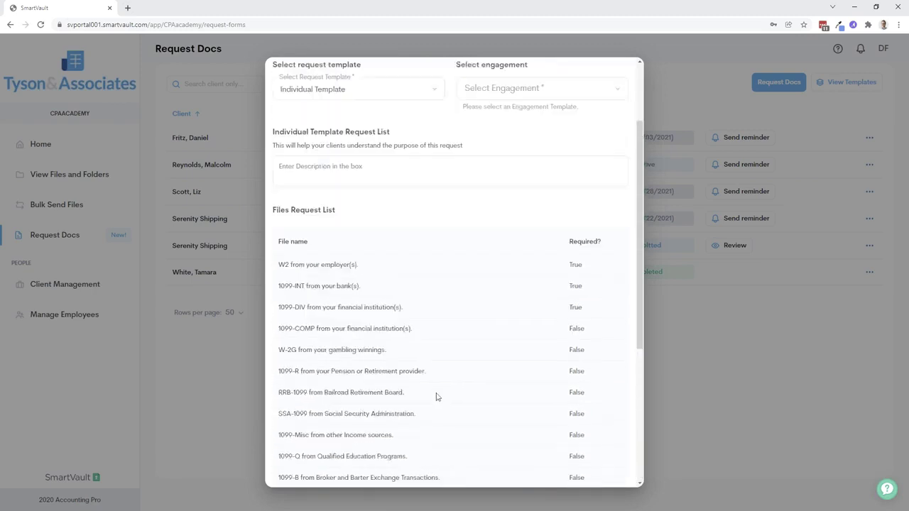
pyautogui.scroll(2, 437, 397)
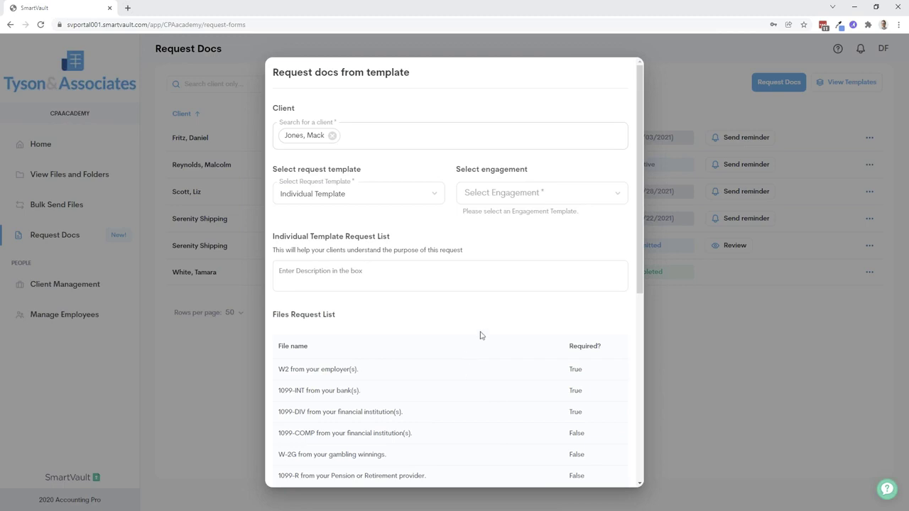
pyautogui.press('Escape')
# Edit the Individual Template so the 1099-COMP and W-2G files are required, and save the changes
pyautogui.click(826, 83)
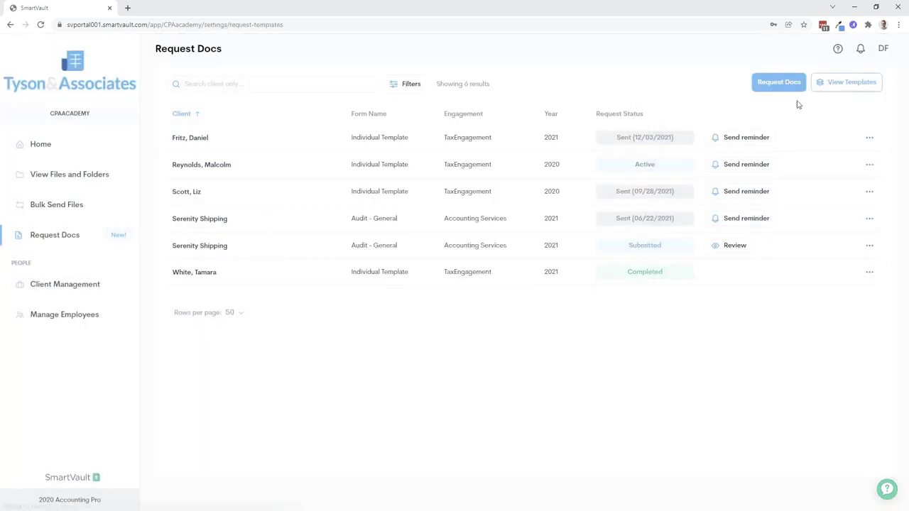
pyautogui.click(730, 276)
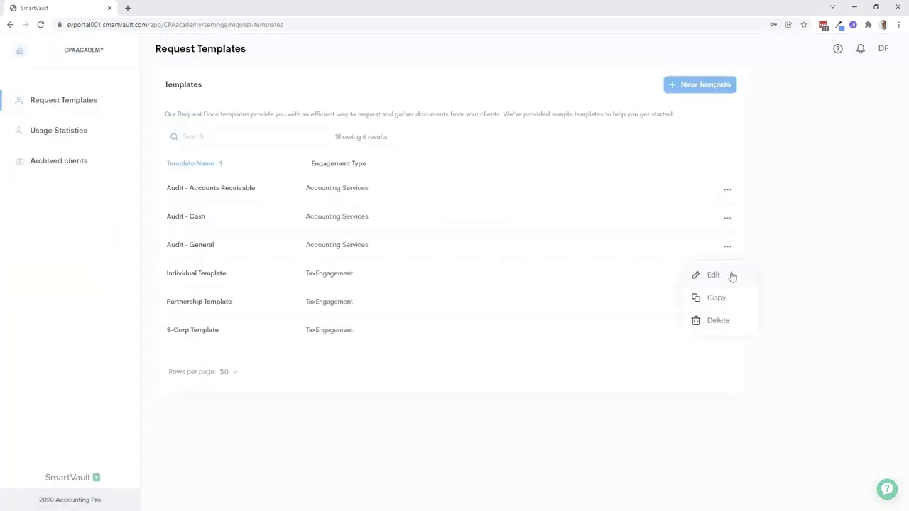
pyautogui.click(731, 275)
pyautogui.scroll(-4, 434, 272)
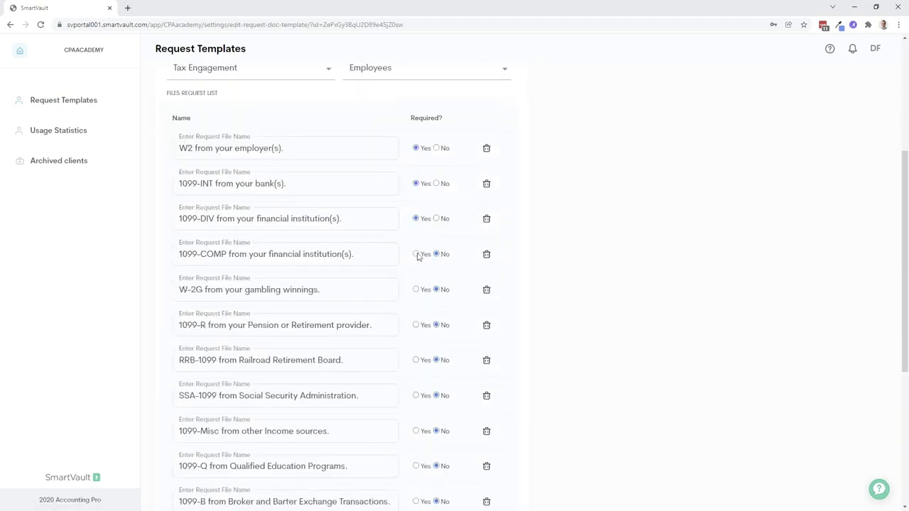
pyautogui.scroll(4, 442, 296)
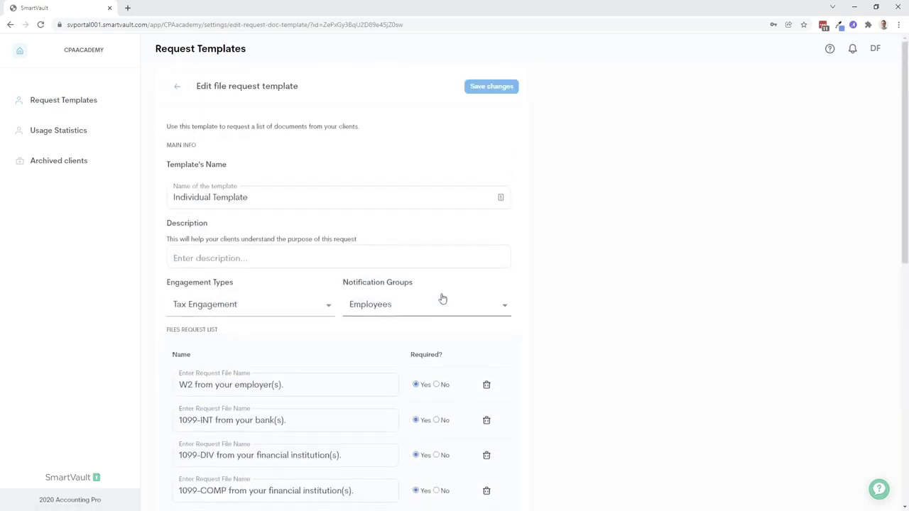
pyautogui.click(489, 88)
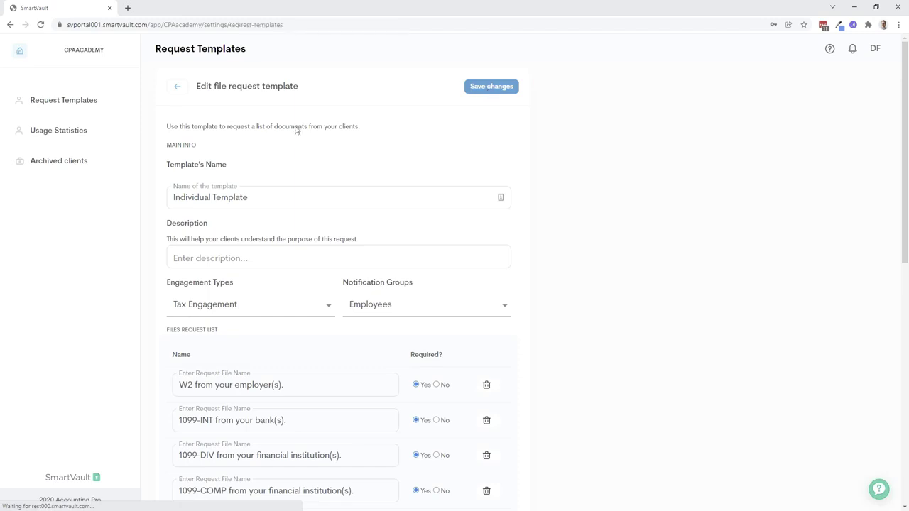
# Leave the request templates and return to the document requests page
pyautogui.click(20, 50)
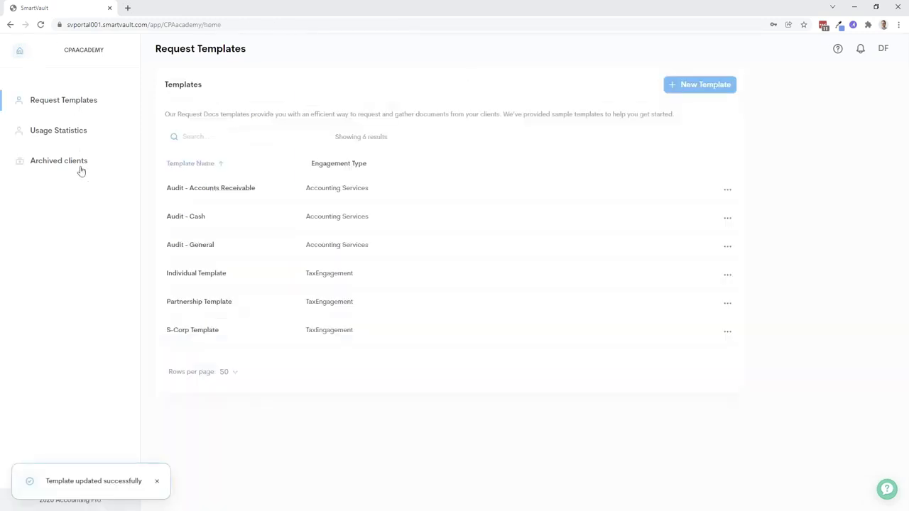
pyautogui.click(55, 234)
pyautogui.click(763, 85)
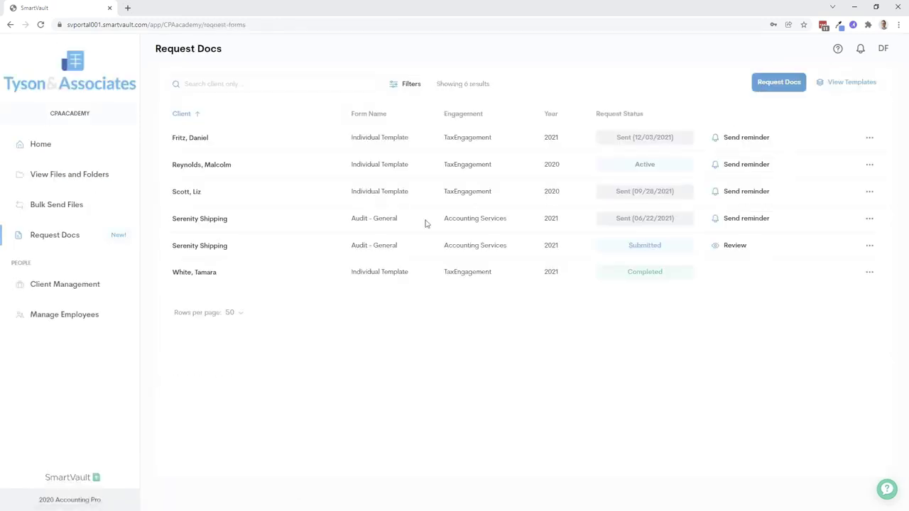
pyautogui.click(355, 155)
pyautogui.write('jon')
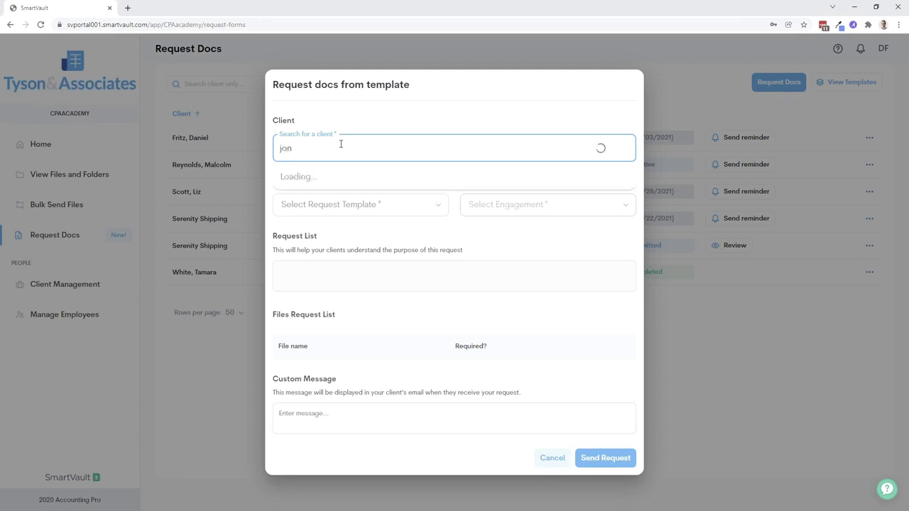
pyautogui.click(325, 178)
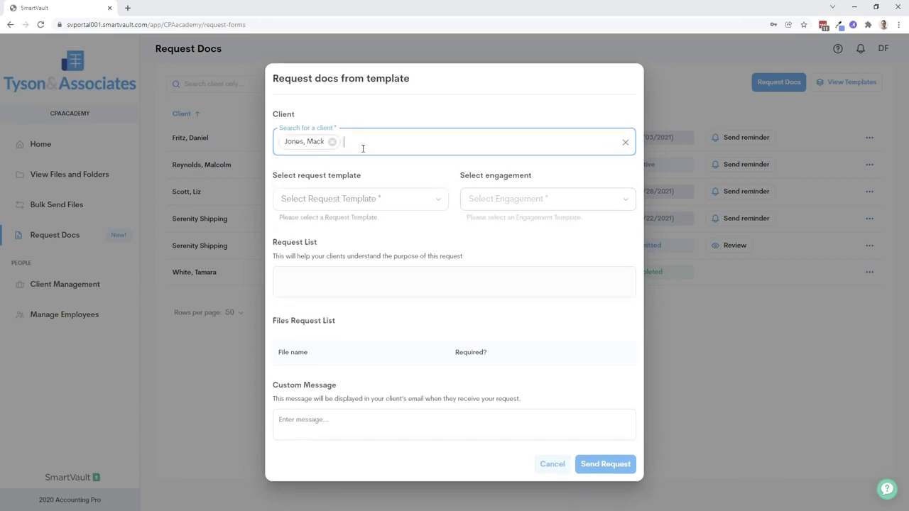
pyautogui.write('sin')
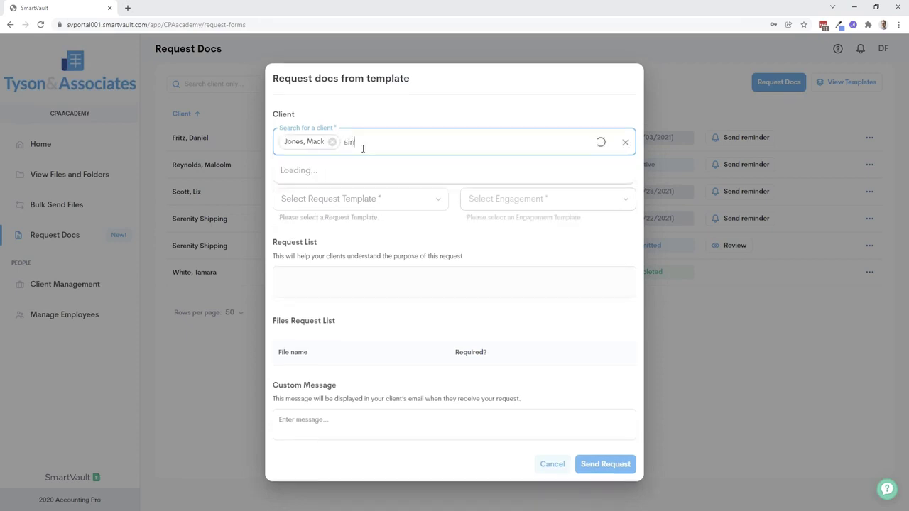
pyautogui.press('BackSpace')
pyautogui.press('BackSpace')
pyautogui.press('BackSpace')
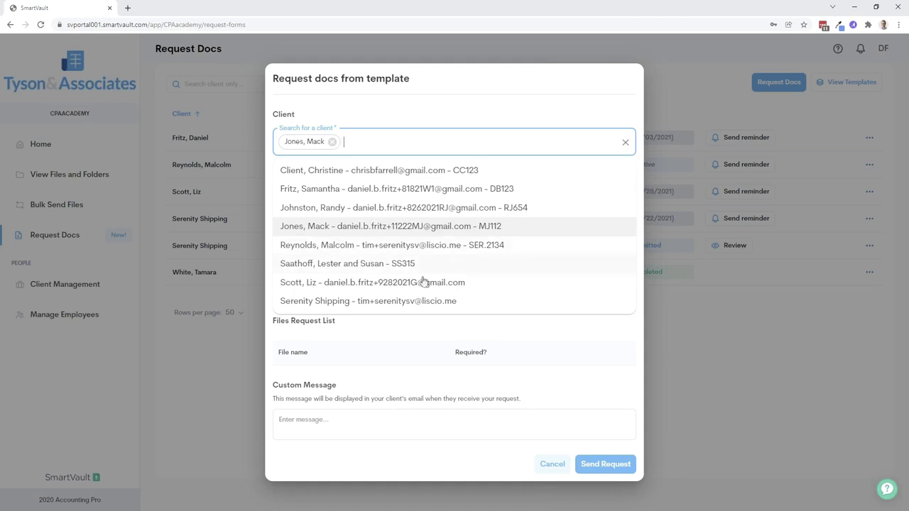
pyautogui.click(553, 330)
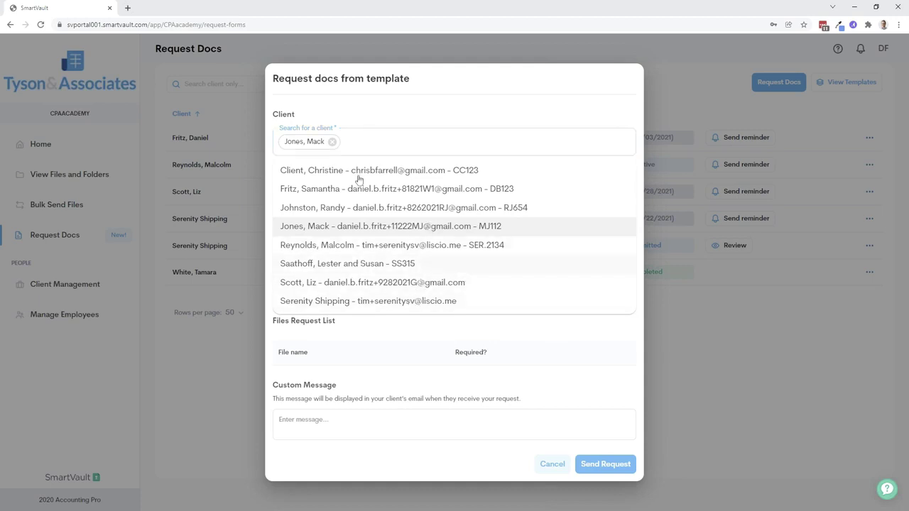
pyautogui.press('Escape')
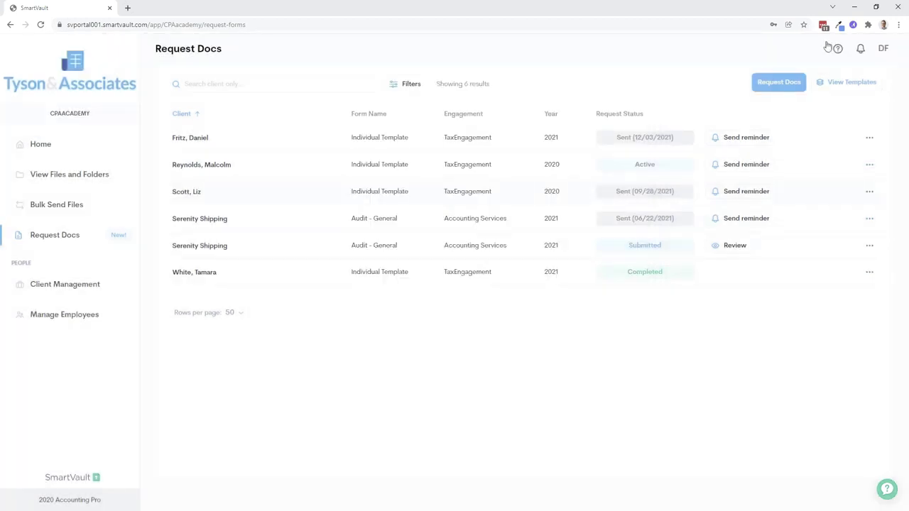
# Create a new document request for the client using the updated Individual Template
pyautogui.click(787, 83)
pyautogui.write('mack')
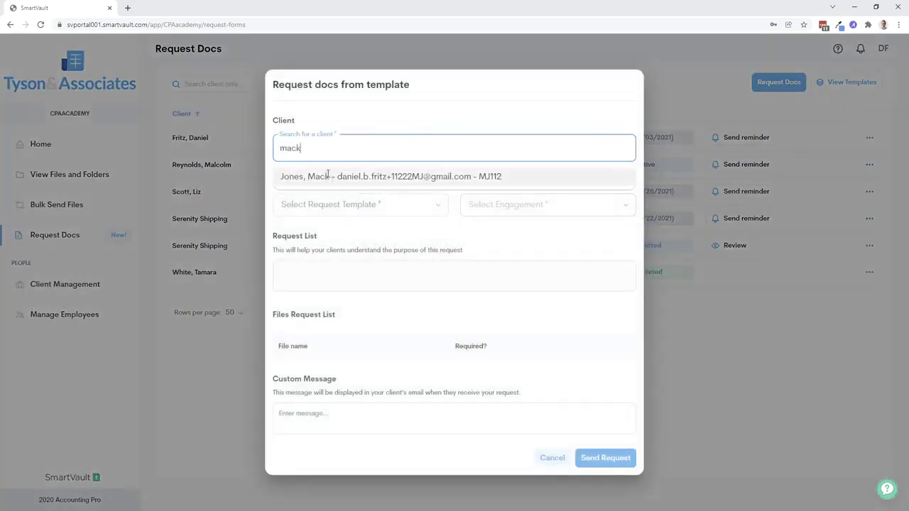
pyautogui.click(330, 175)
pyautogui.click(331, 199)
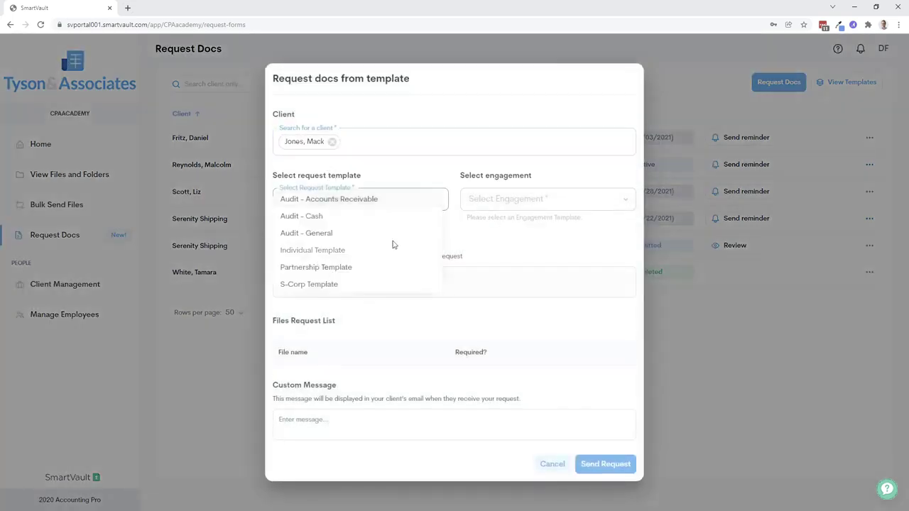
pyautogui.click(391, 245)
# Check the request's required files and set the engagement to TaxEngagement for the year 2021
pyautogui.scroll(-2, 579, 326)
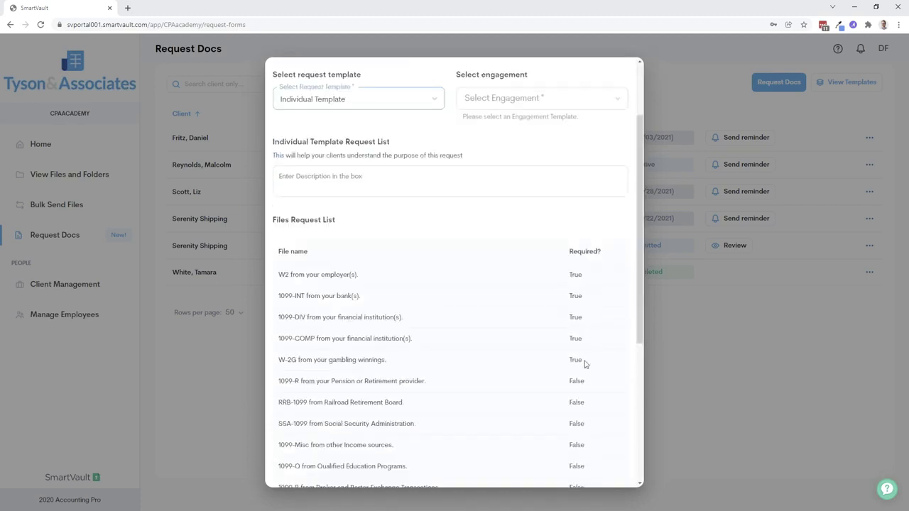
pyautogui.moveTo(585, 364); pyautogui.dragTo(578, 272)
pyautogui.scroll(2, 523, 203)
pyautogui.click(522, 198)
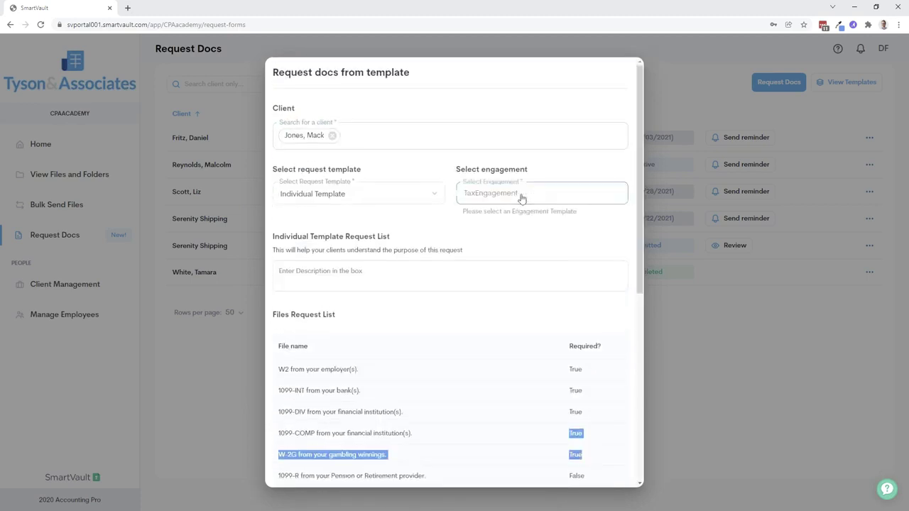
pyautogui.click(513, 241)
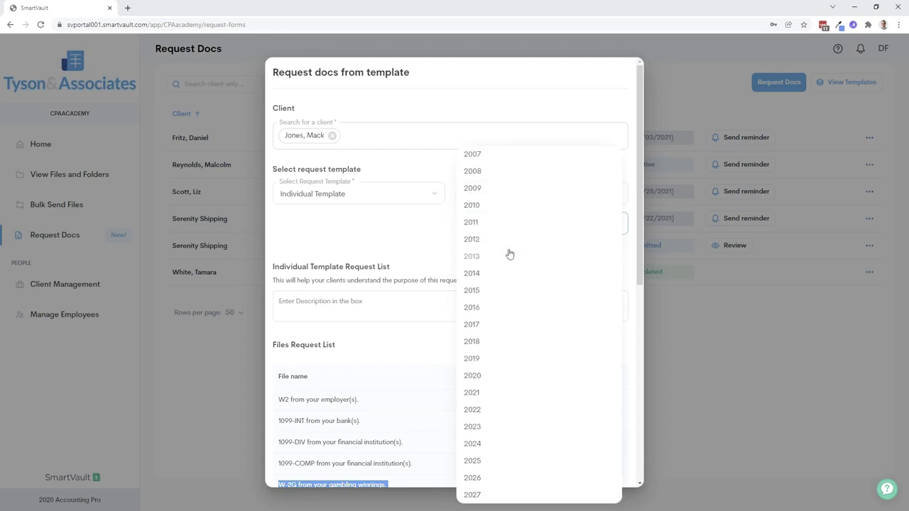
pyautogui.click(485, 397)
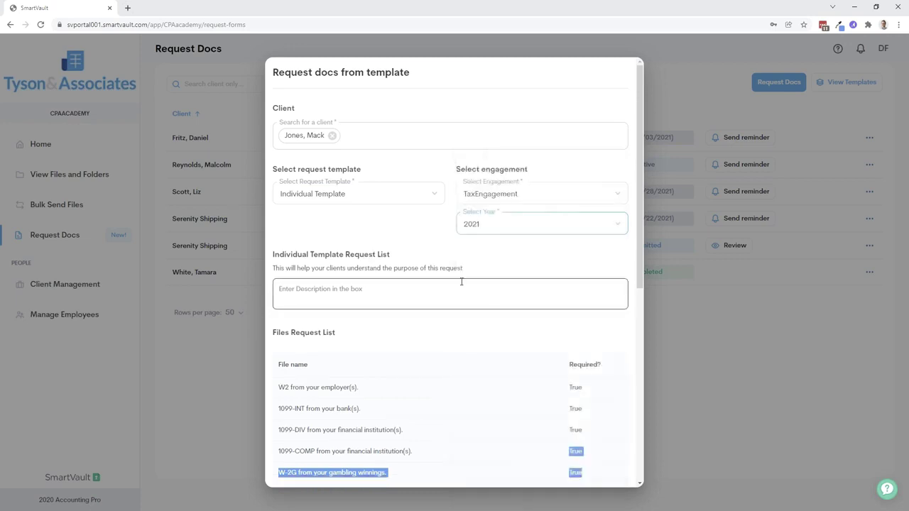
# Enter "INSTRUCTIONS" as the request list description and send the request to the client
pyautogui.scroll(-5, 438, 290)
pyautogui.scroll(3, 422, 270)
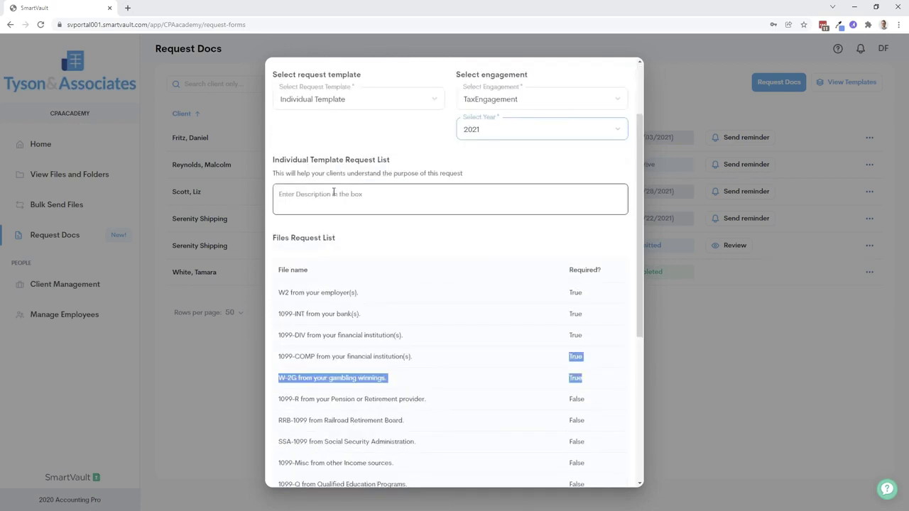
pyautogui.click(333, 193)
pyautogui.write('INSTR')
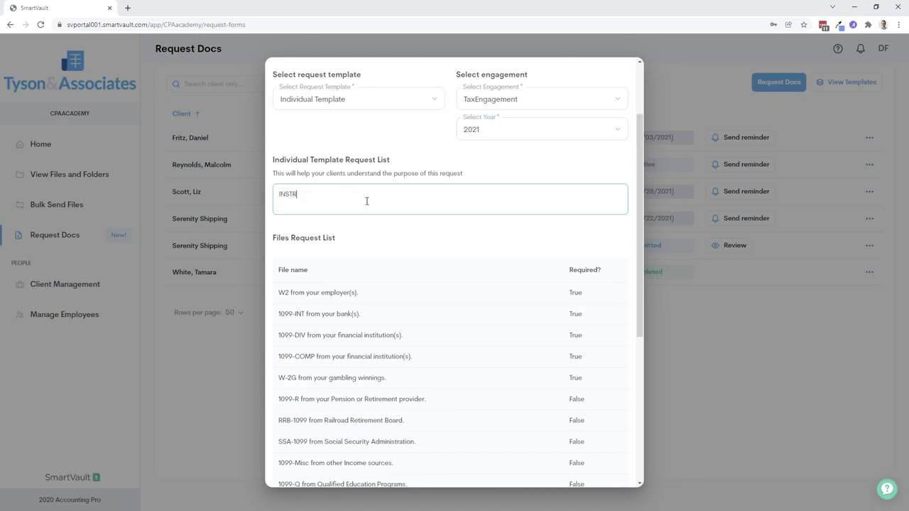
pyautogui.write('UCTIONS')
pyautogui.scroll(-5, 348, 180)
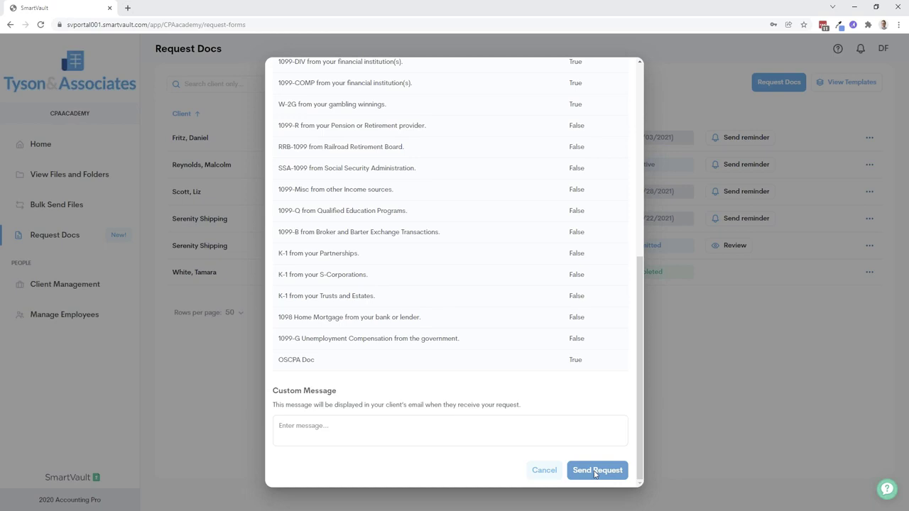
pyautogui.click(595, 470)
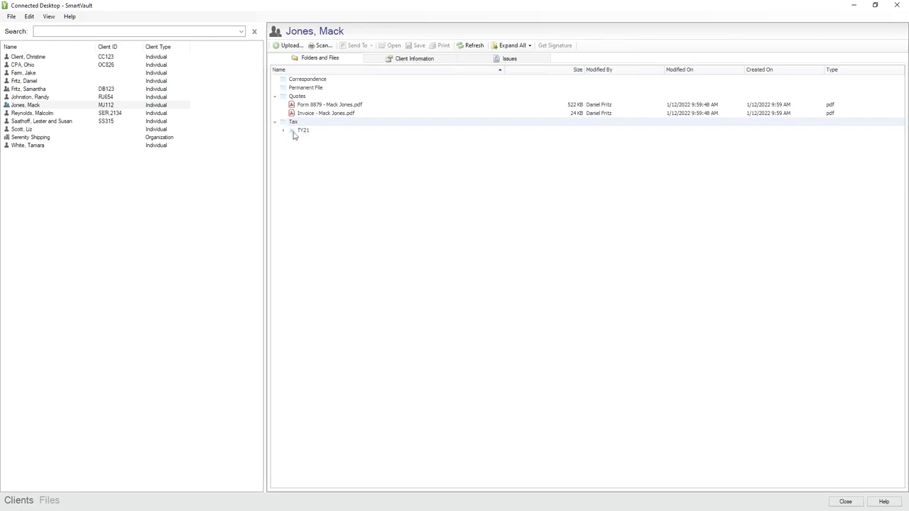
# Dismiss the request sending status, switch to the client's SmartVault portal and reload its home page
pyautogui.click(858, 9)
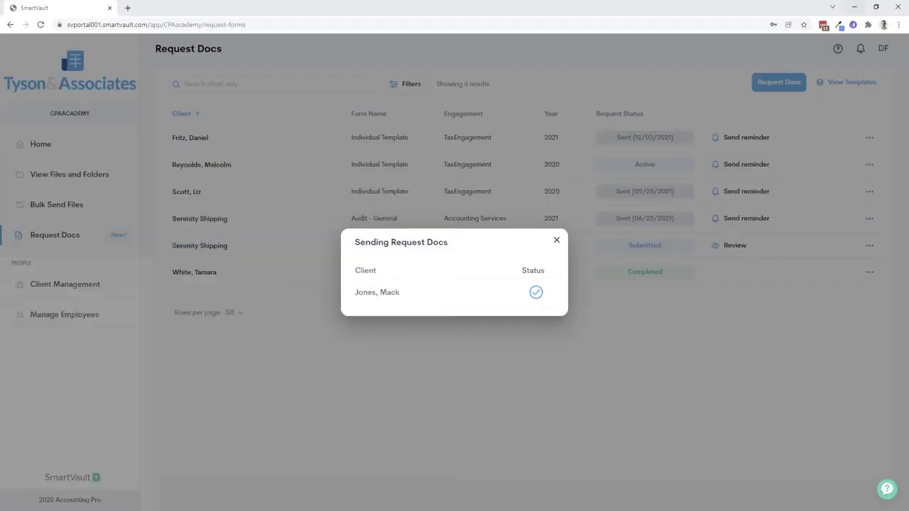
pyautogui.click(557, 241)
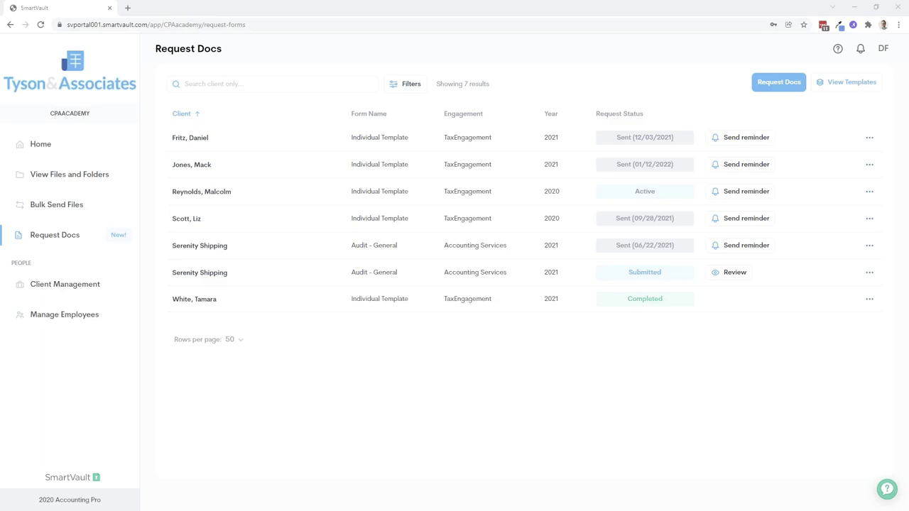
pyautogui.hotkey('alt', 'Tab')
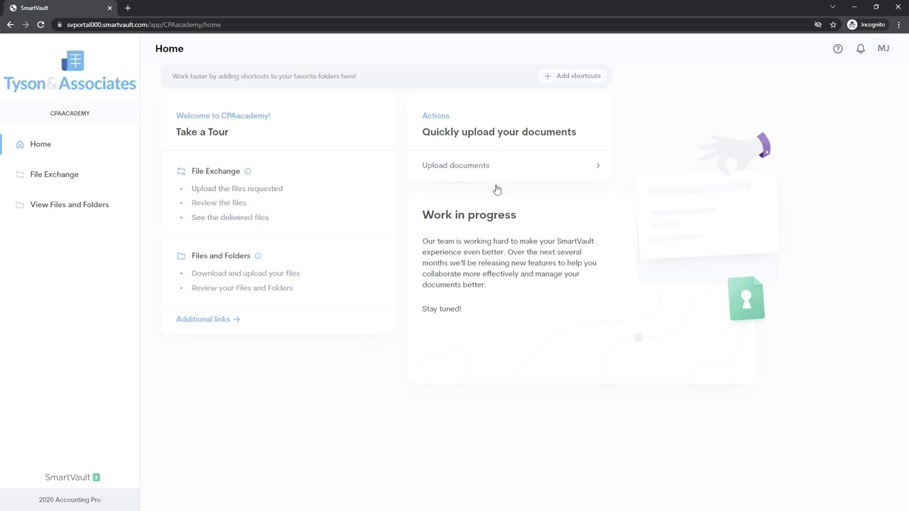
pyautogui.click(41, 24)
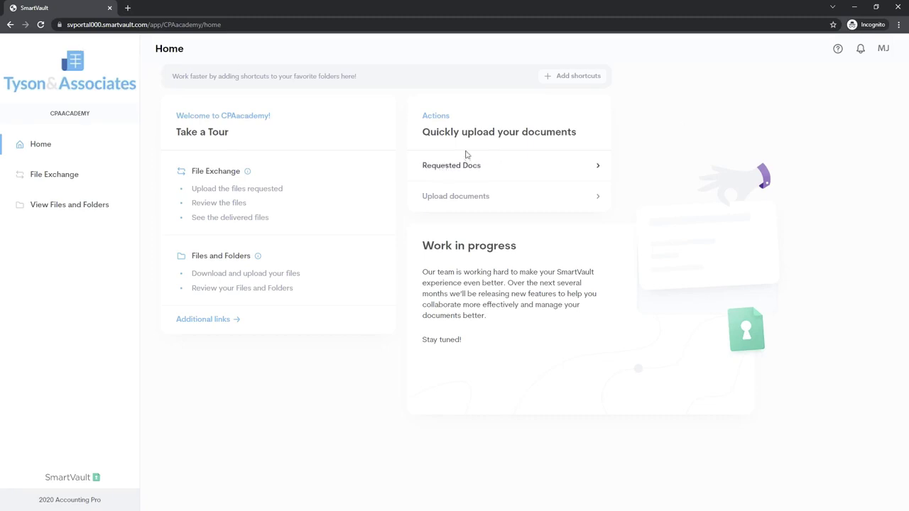
# Shrink the client portal window to its narrow mobile layout and open the requested documents
pyautogui.click(876, 6)
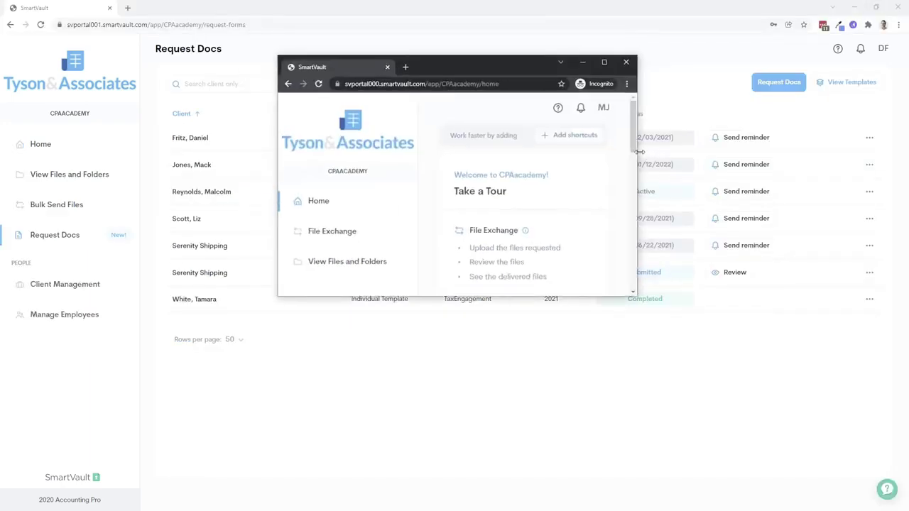
pyautogui.moveTo(639, 151); pyautogui.dragTo(514, 153)
pyautogui.scroll(-3, 407, 204)
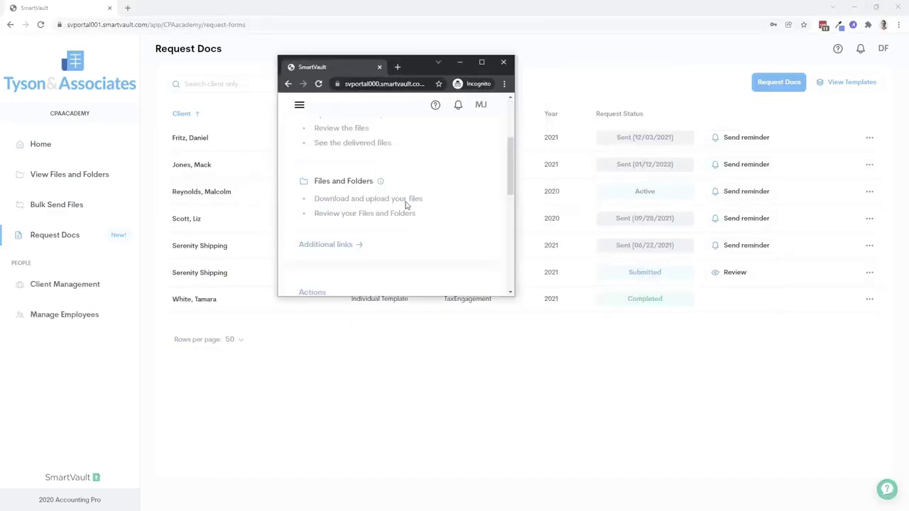
pyautogui.scroll(-3, 407, 205)
pyautogui.click(335, 142)
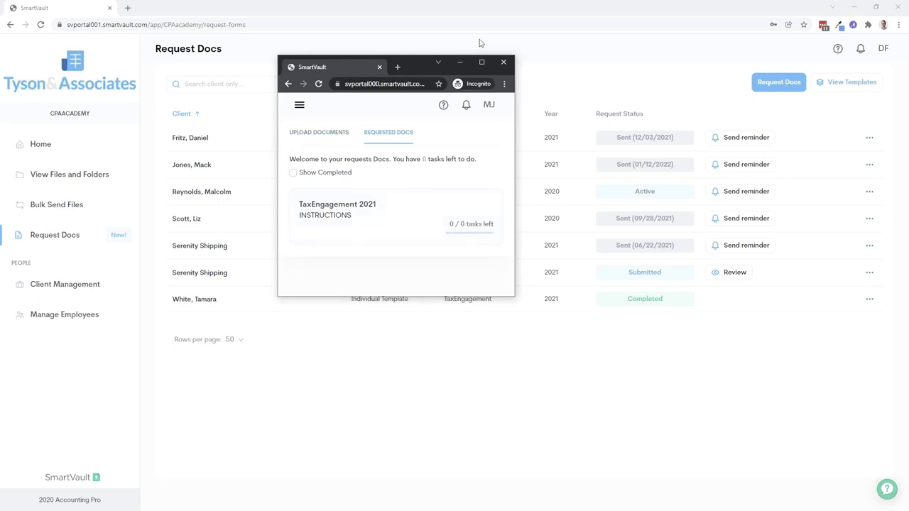
# Open the TaxEngagement 2021 request in the maximized portal window and mark "W-2G from your gambling winnings" as not applicable
pyautogui.click(481, 62)
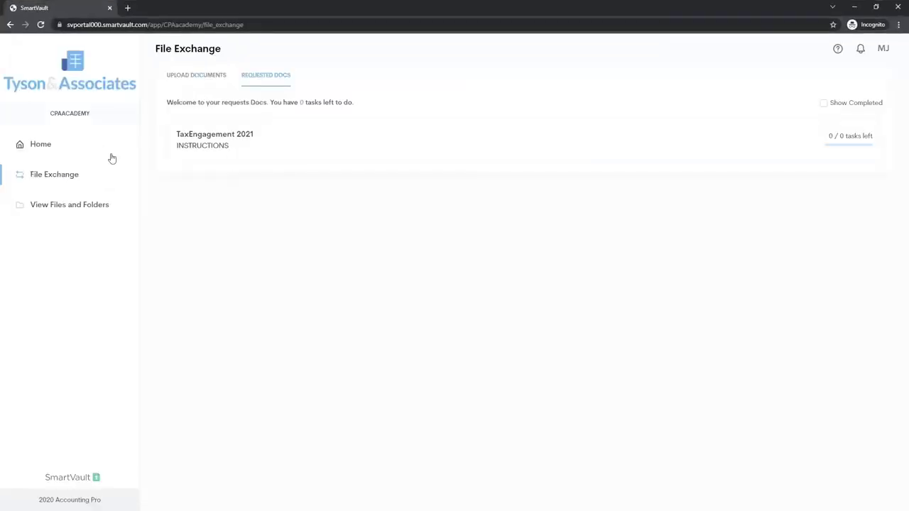
pyautogui.click(323, 147)
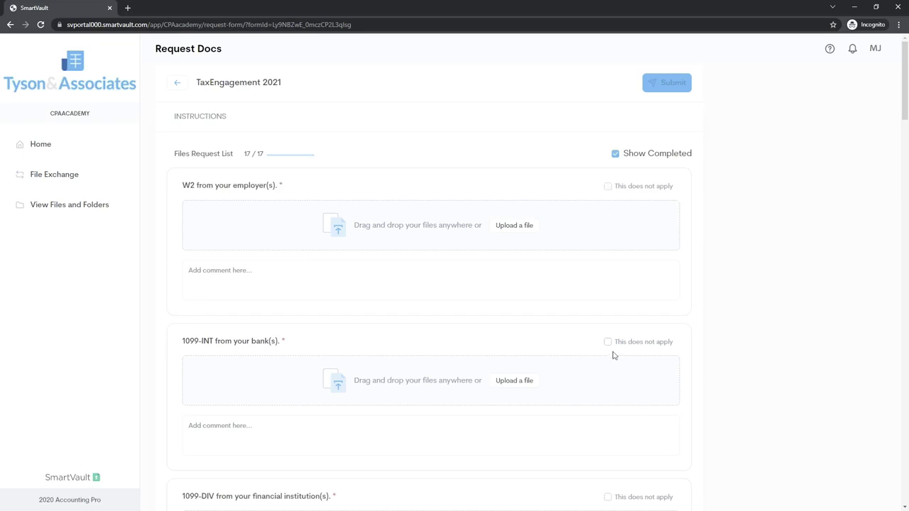
pyautogui.scroll(-7, 597, 335)
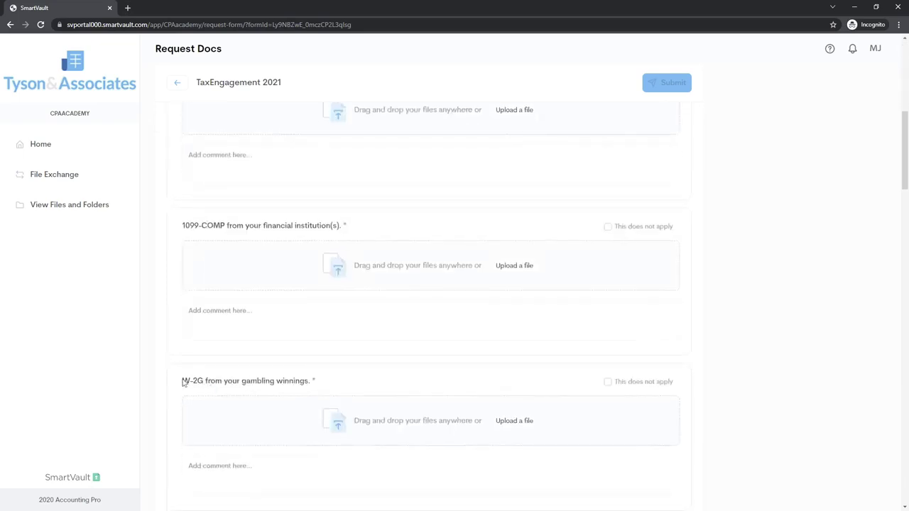
pyautogui.moveTo(184, 384); pyautogui.dragTo(561, 379)
pyautogui.click(341, 383)
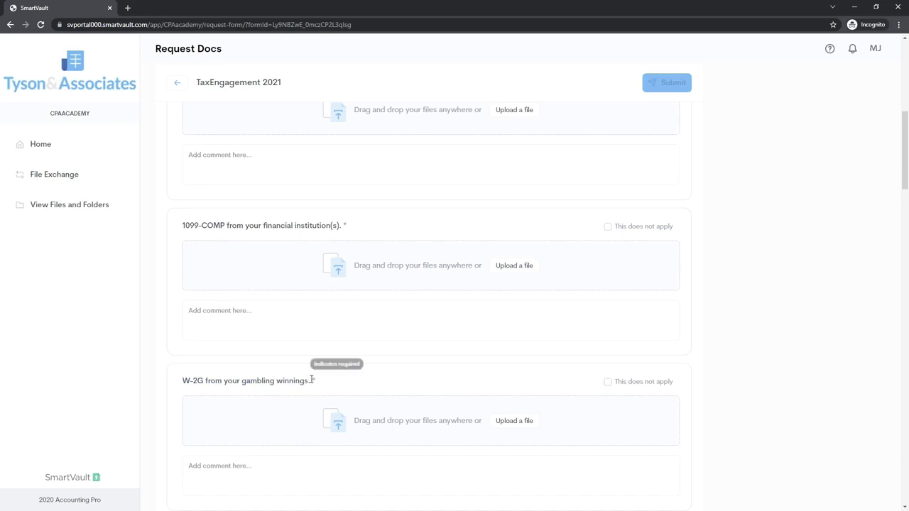
pyautogui.click(607, 382)
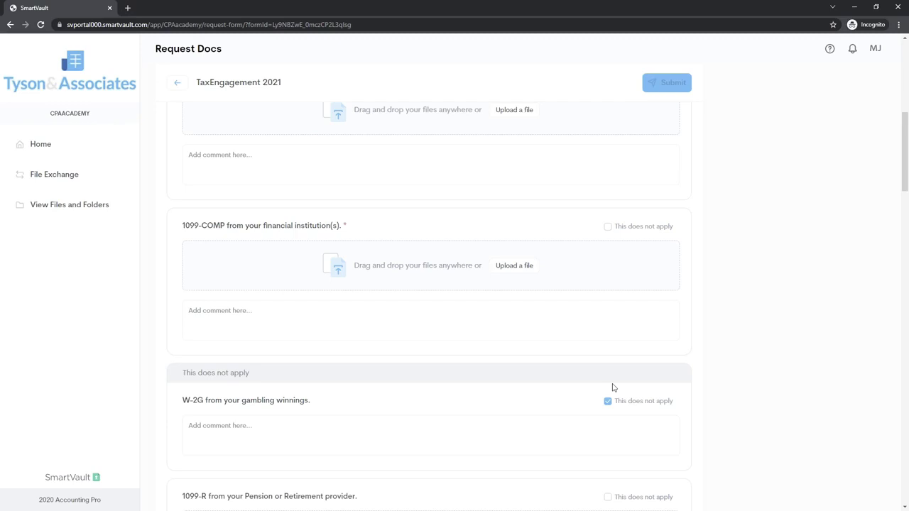
# Upload 1099-template.png for the W2 item and 2019_tax_retrurn_transcript.jpg for the 1099-INT item
pyautogui.scroll(6, 242, 256)
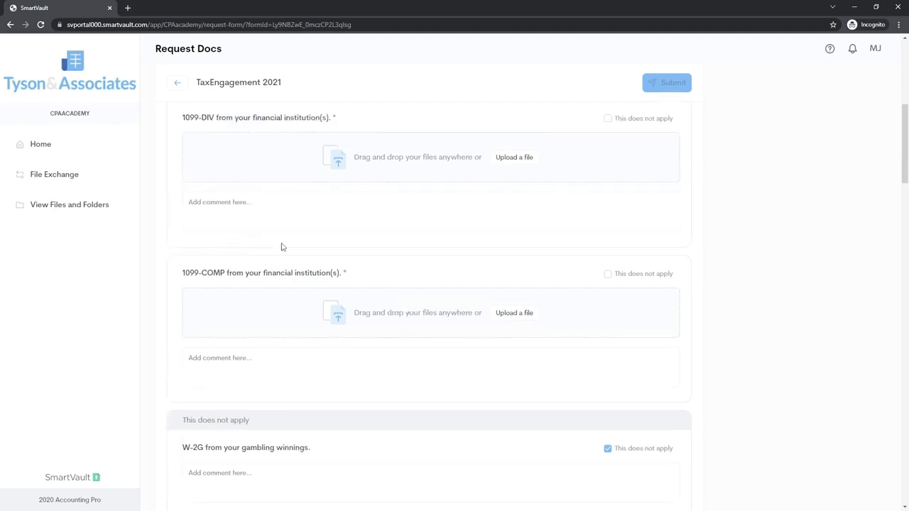
pyautogui.scroll(2, 281, 246)
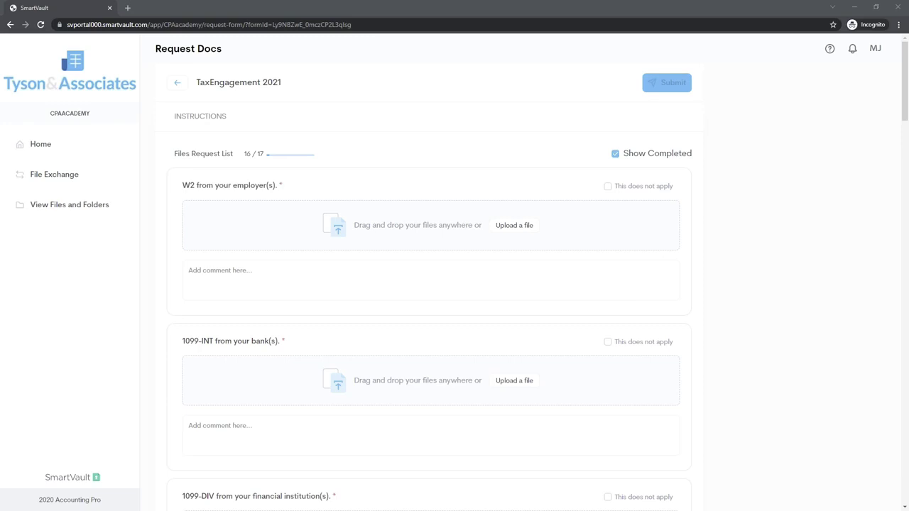
pyautogui.moveTo(429, 221); pyautogui.dragTo(428, 223)
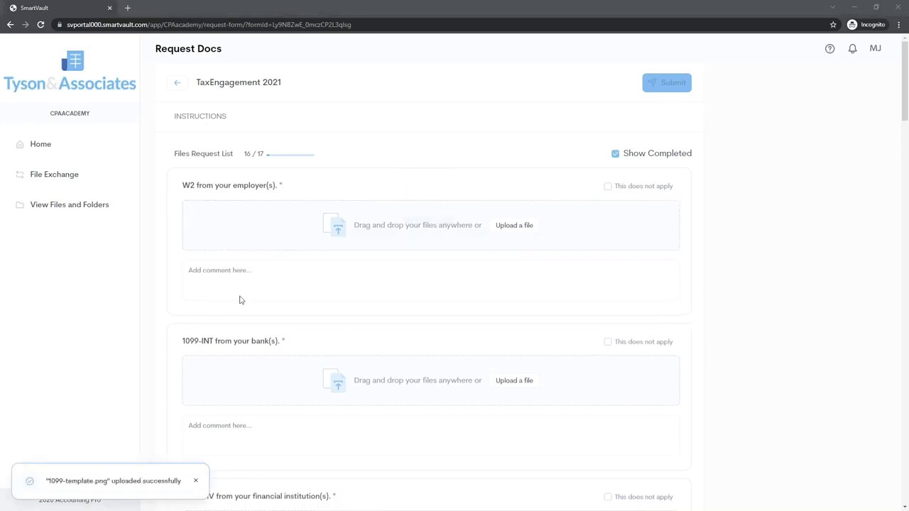
pyautogui.moveTo(239, 300); pyautogui.dragTo(380, 379)
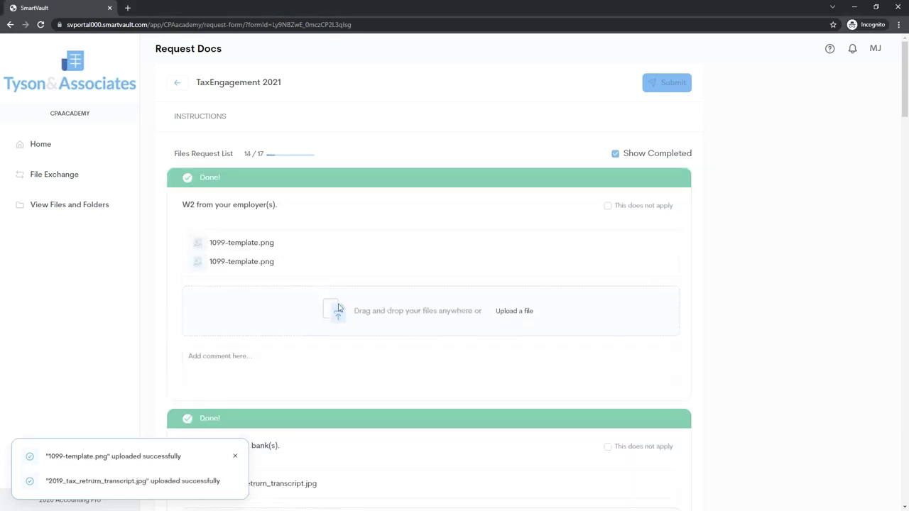
# Submit the TaxEngagement 2021 request as the client and return to the firm's document requests list
pyautogui.doubleClick(668, 84)
pyautogui.click(616, 124)
pyautogui.click(855, 10)
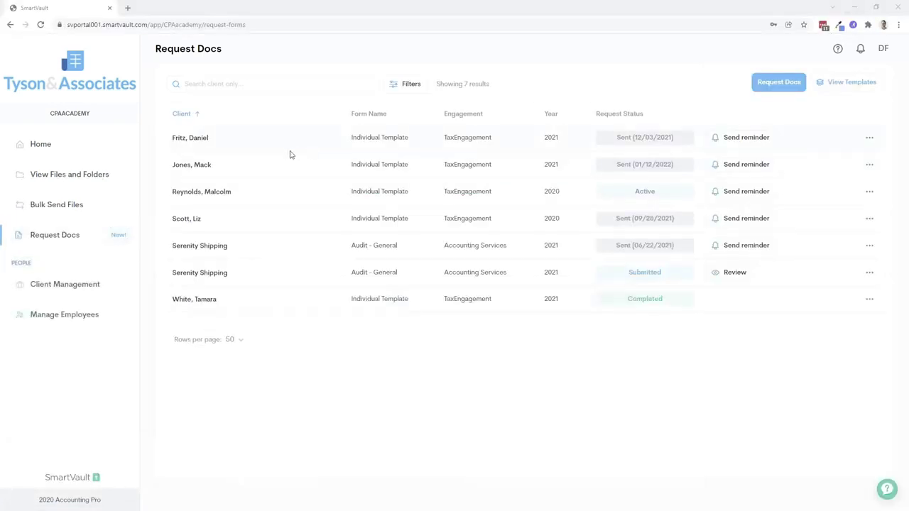
# Open the client's request for review, preview 2019_tax_retrurn_transcript.jpg and return to the review form
pyautogui.moveTo(874, 177)
pyautogui.click(844, 164)
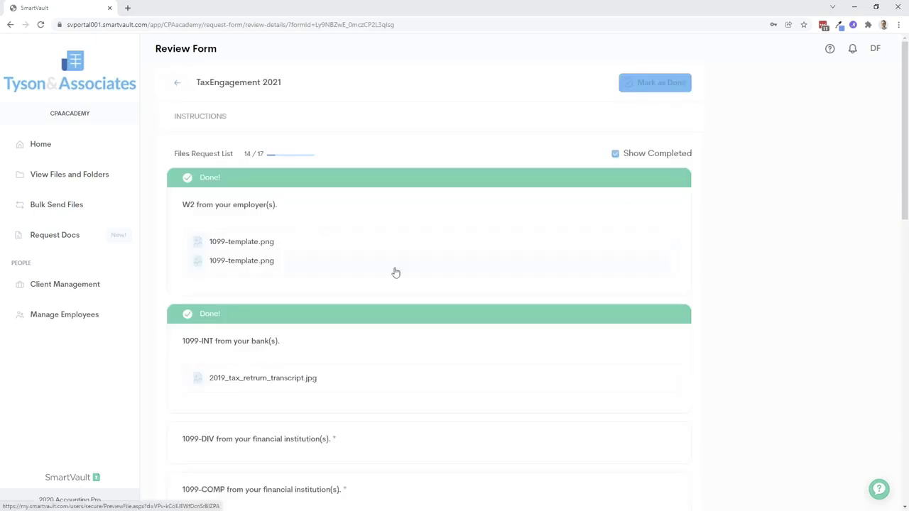
pyautogui.click(279, 378)
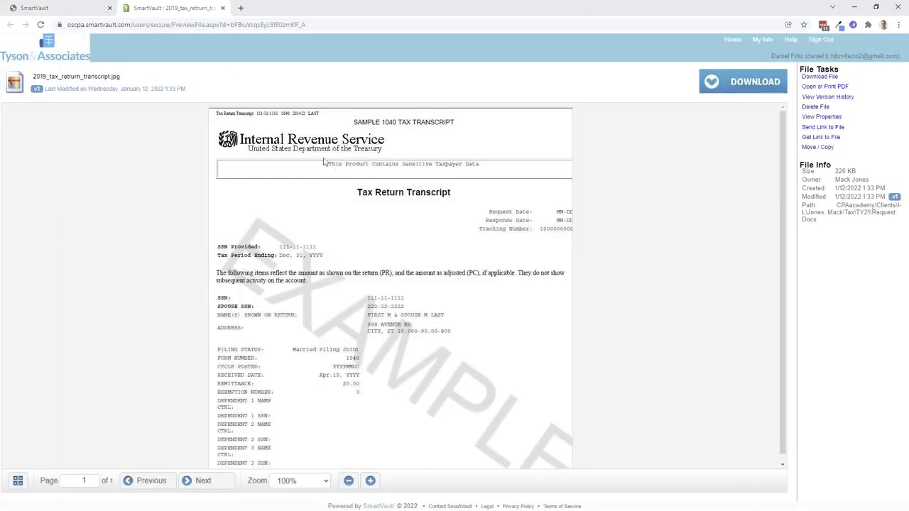
pyautogui.click(44, 9)
pyautogui.middleClick(180, 7)
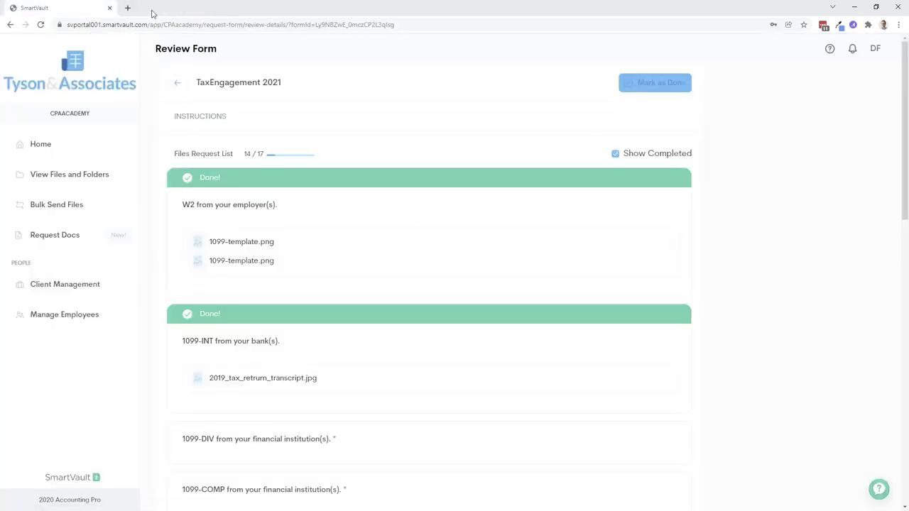
# Switch to Lacerte and set the complete return's client copy and government filing copy to print to SmartVault only
pyautogui.click(855, 7)
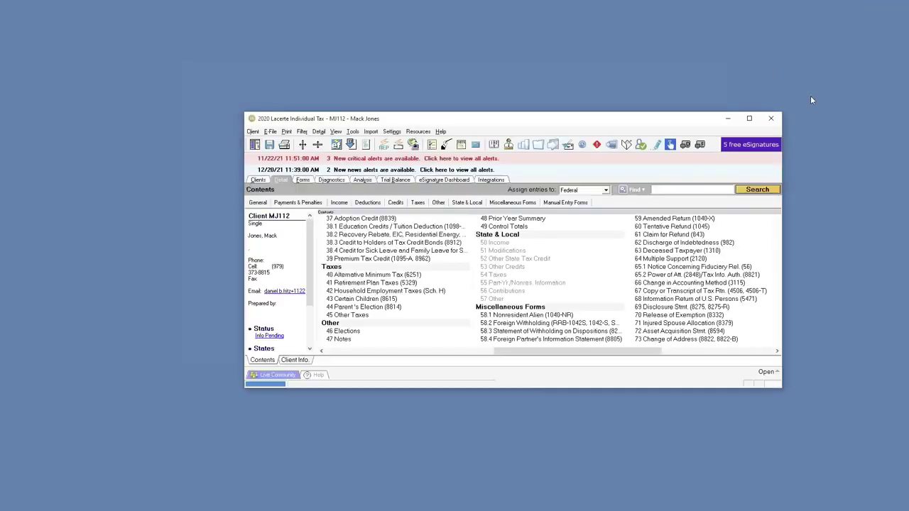
pyautogui.click(751, 118)
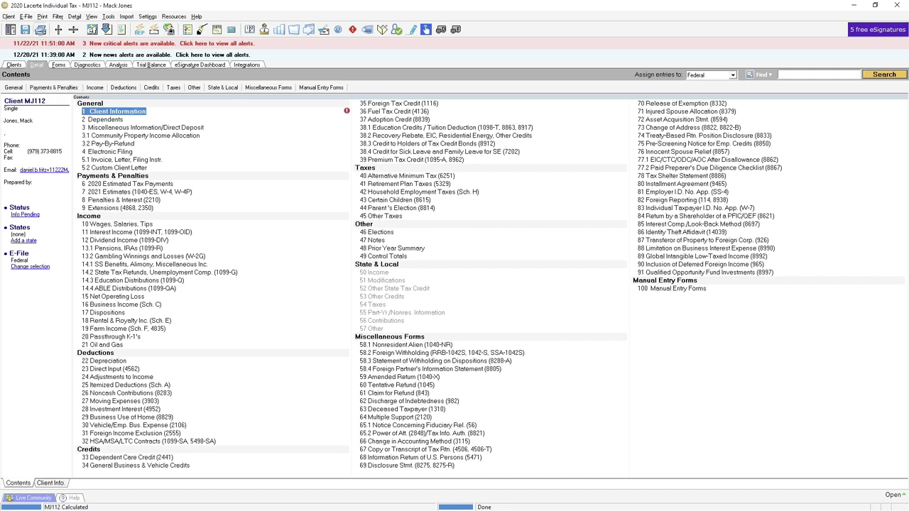
pyautogui.click(40, 29)
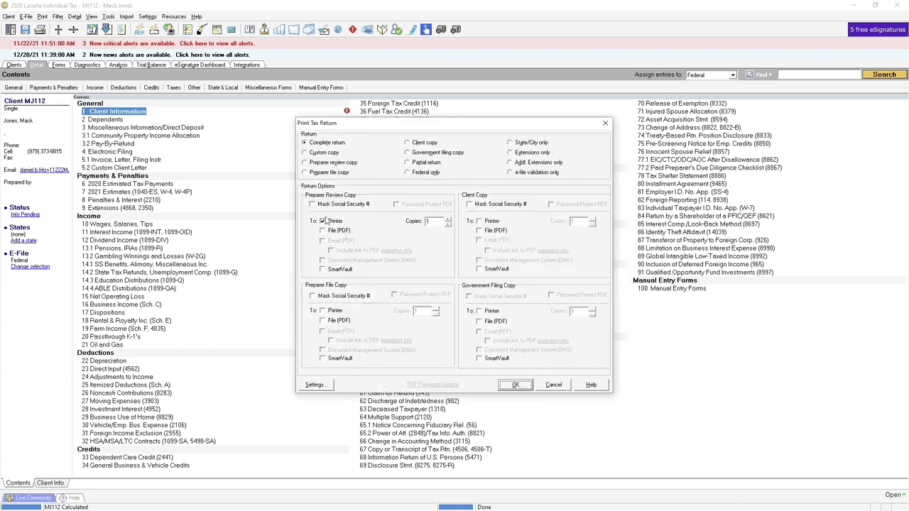
pyautogui.click(324, 221)
pyautogui.click(479, 270)
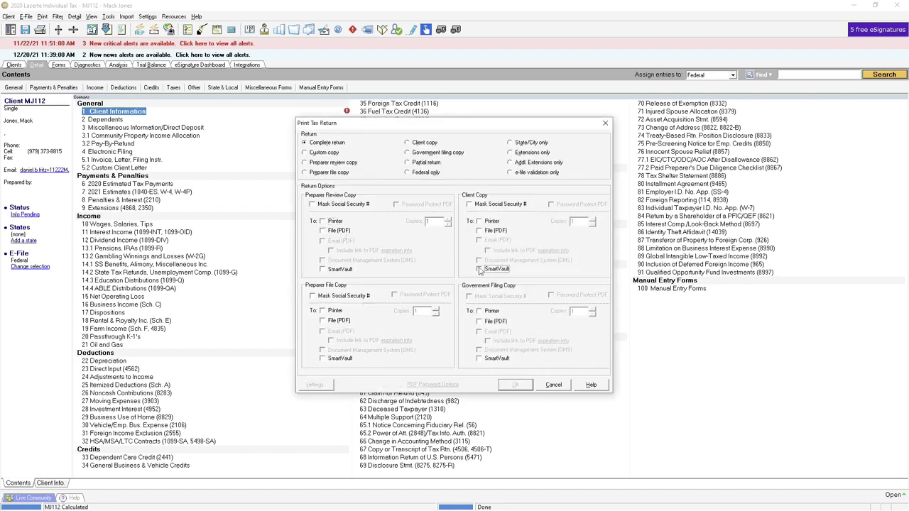
pyautogui.click(479, 359)
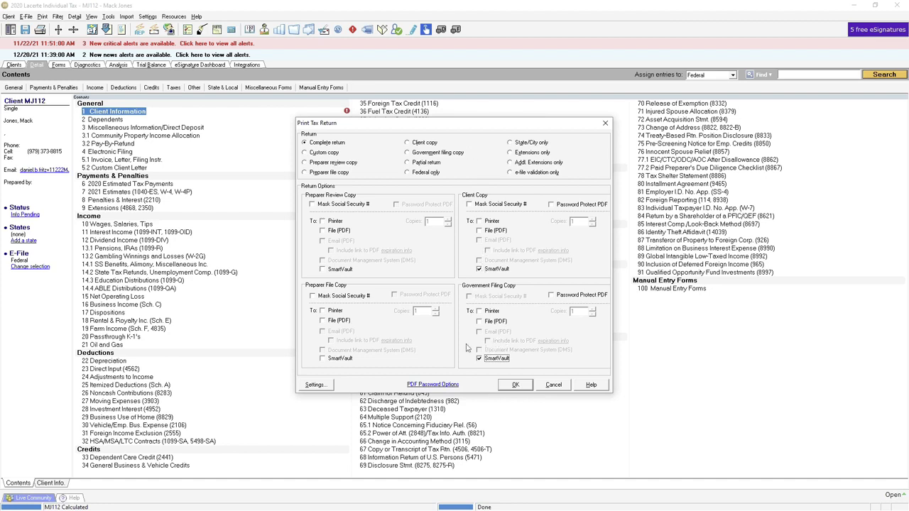
# Start printing the return despite the critical e-file diagnostics and dismiss the e-file validation results
pyautogui.click(515, 385)
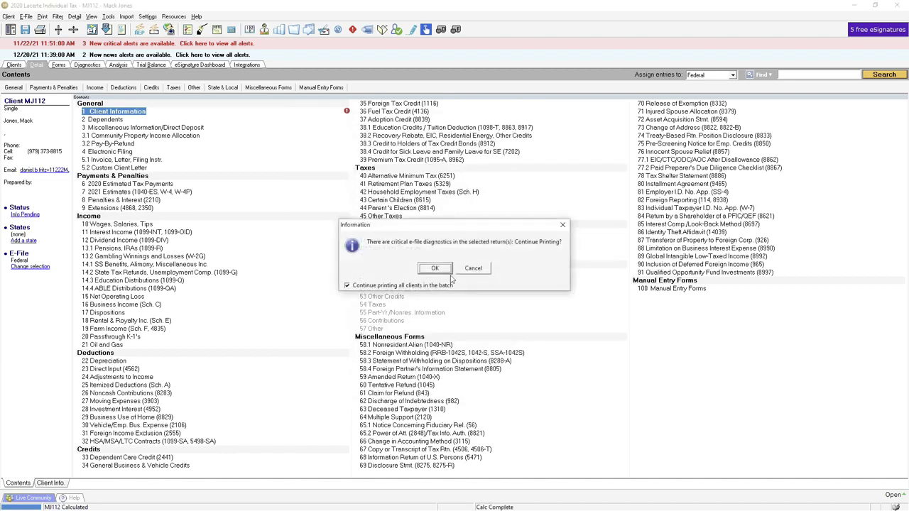
pyautogui.click(435, 268)
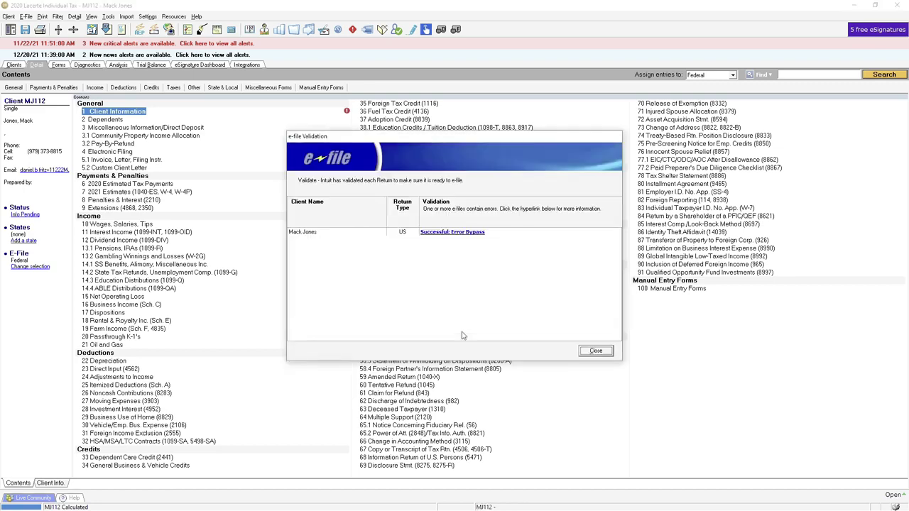
pyautogui.click(596, 351)
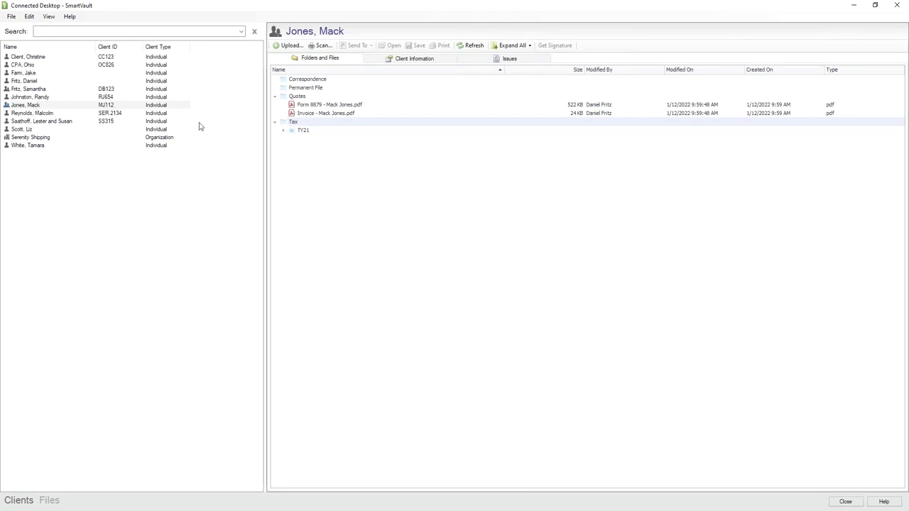
# Expand the client's TY21 tax folder in SmartVault Connected Desktop
pyautogui.click(284, 130)
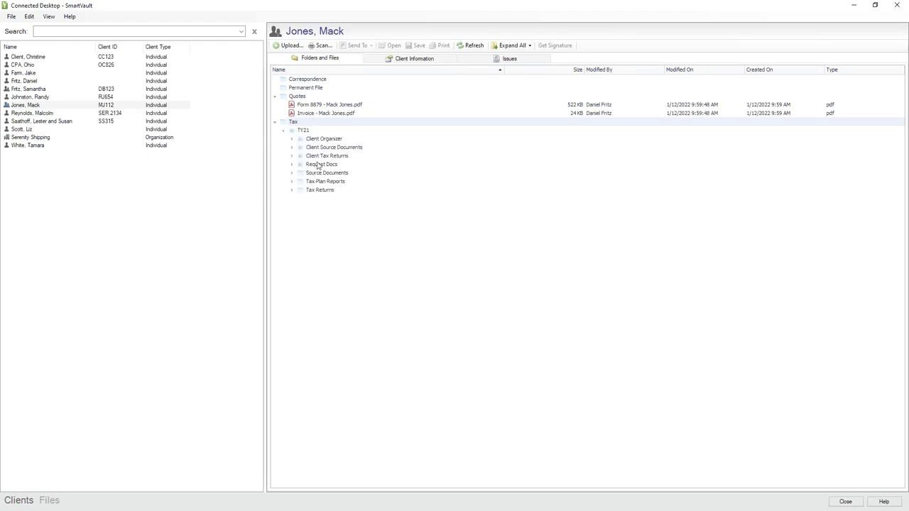
pyautogui.rightClick(340, 281)
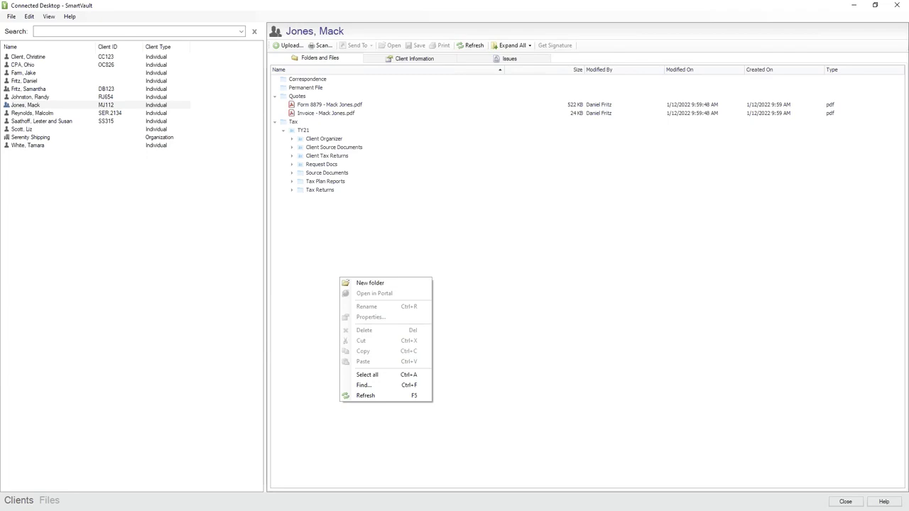
pyautogui.press('Escape')
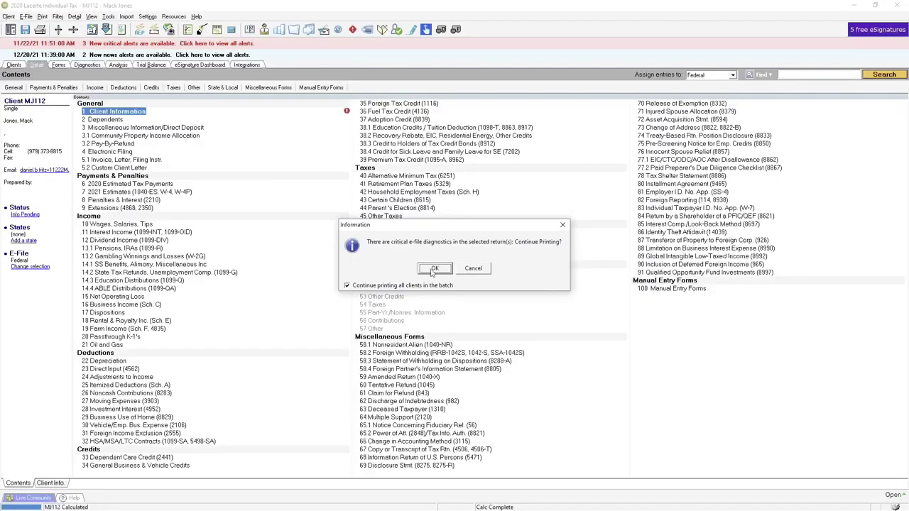
# Continue printing from Lacerte past the repeated diagnostics prompt and close the e-file validation window
pyautogui.press('Return')
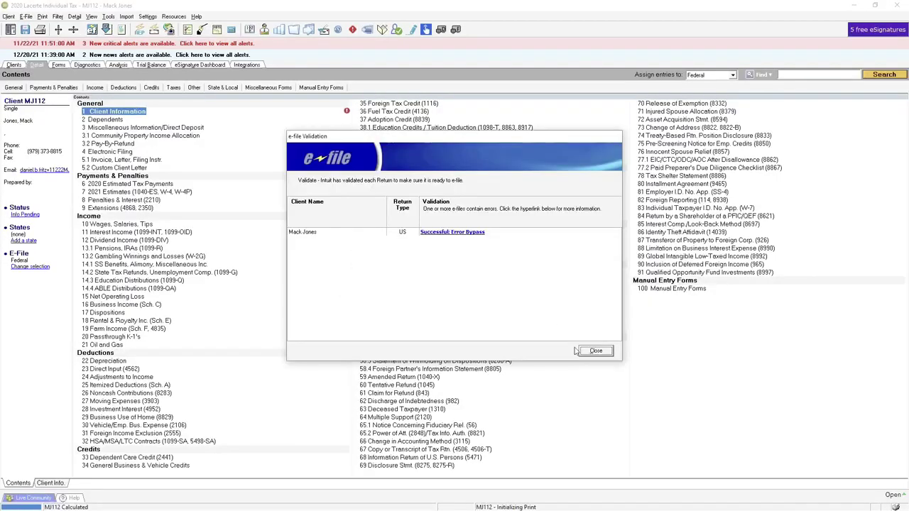
pyautogui.click(586, 349)
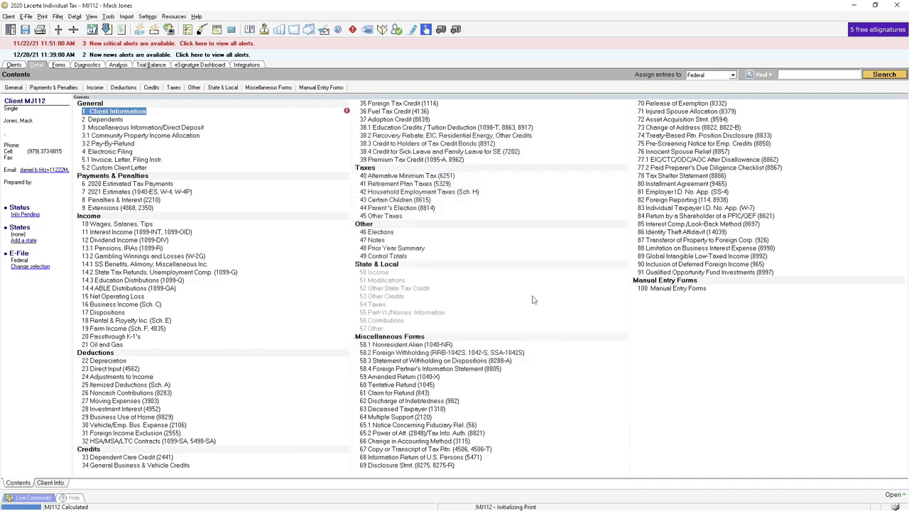
# Return to SmartVault Connected Desktop and refresh the client's folders and files
pyautogui.click(854, 5)
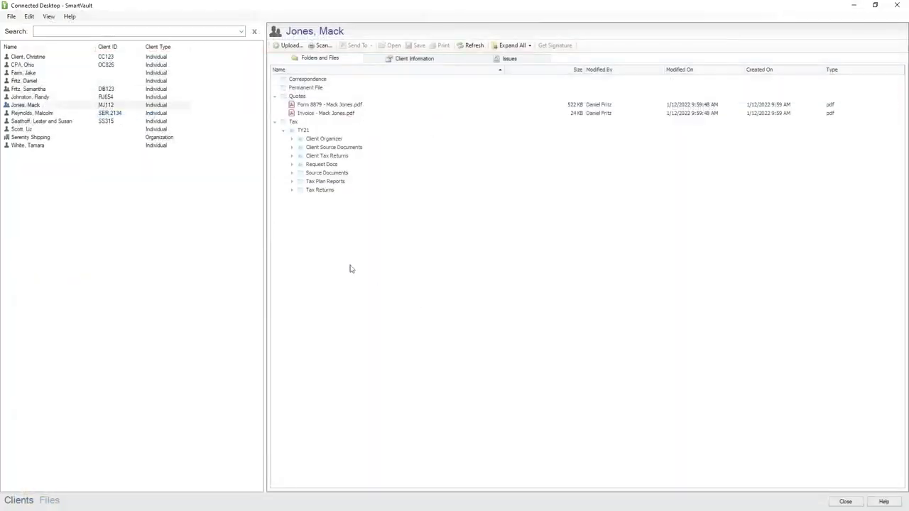
pyautogui.rightClick(351, 269)
pyautogui.click(362, 385)
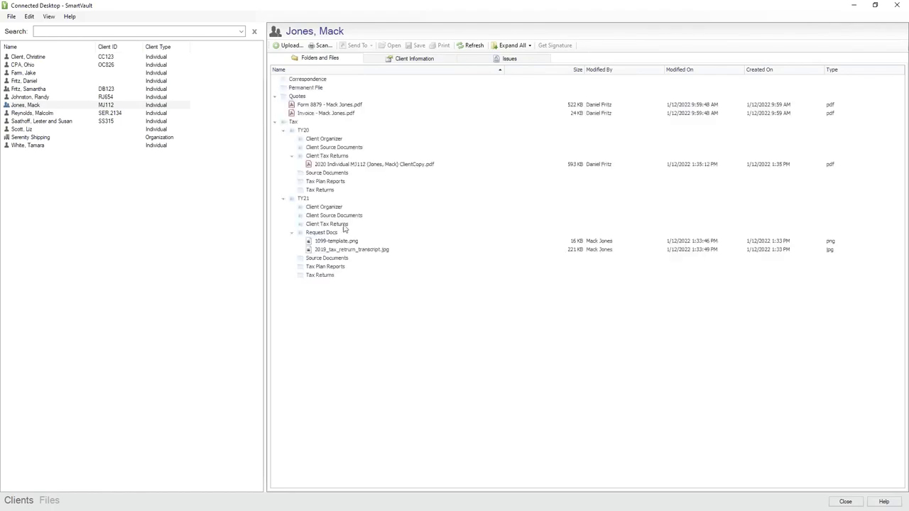
# Collapse the client's TY21 Request Docs folder and TY20 Client Tax Returns folder
pyautogui.click(291, 234)
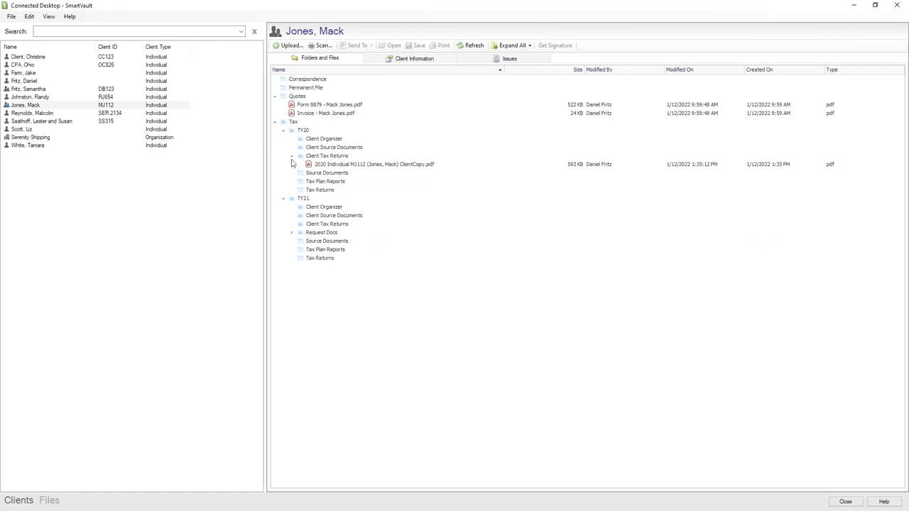
pyautogui.click(292, 155)
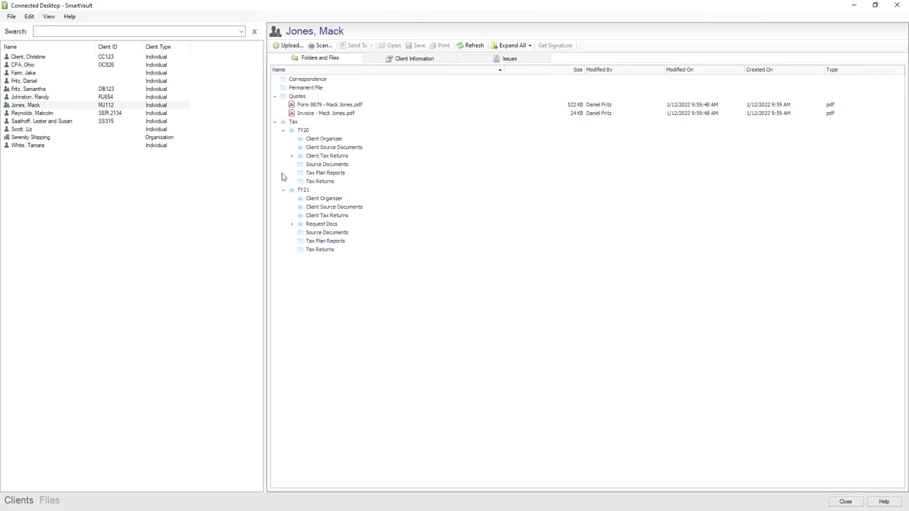
# Switch to the other client with earlier 2020 returns and collapse the file-containing subfolders under TY20 and TY21 to show the folder structure
pyautogui.click(27, 89)
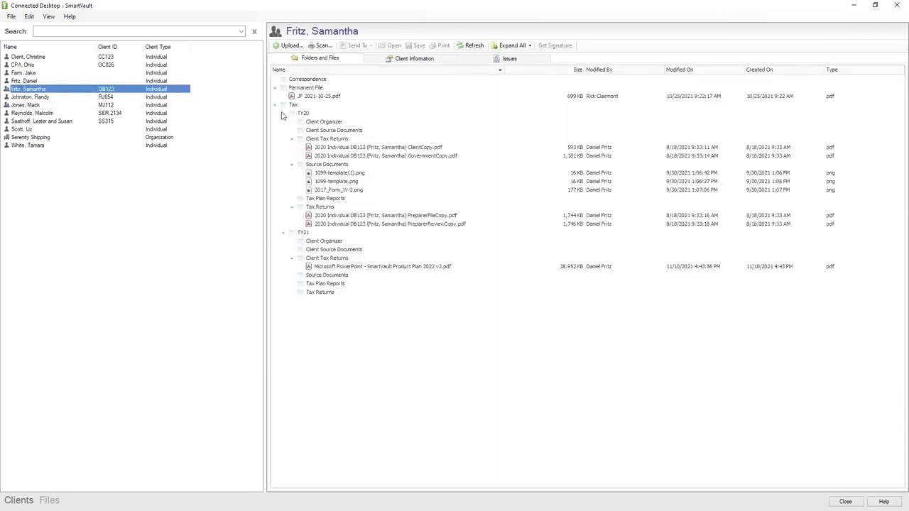
pyautogui.click(284, 113)
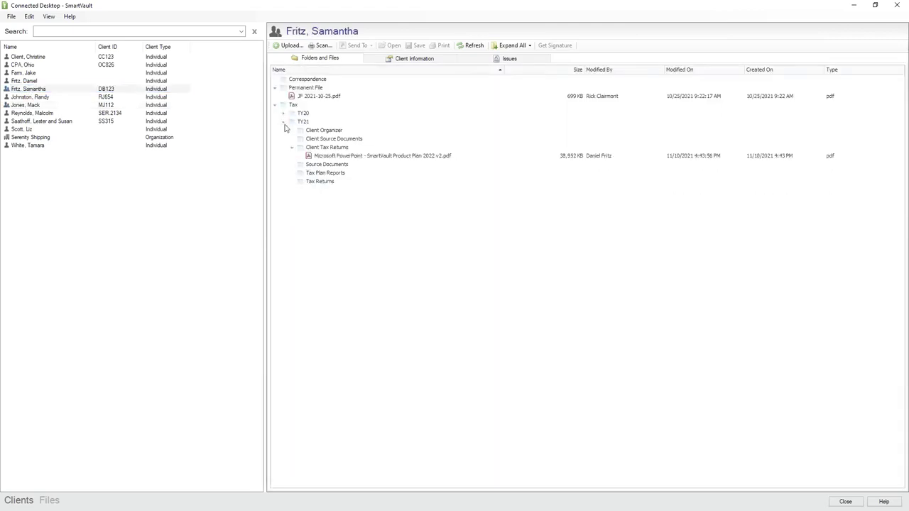
pyautogui.click(292, 147)
pyautogui.click(284, 112)
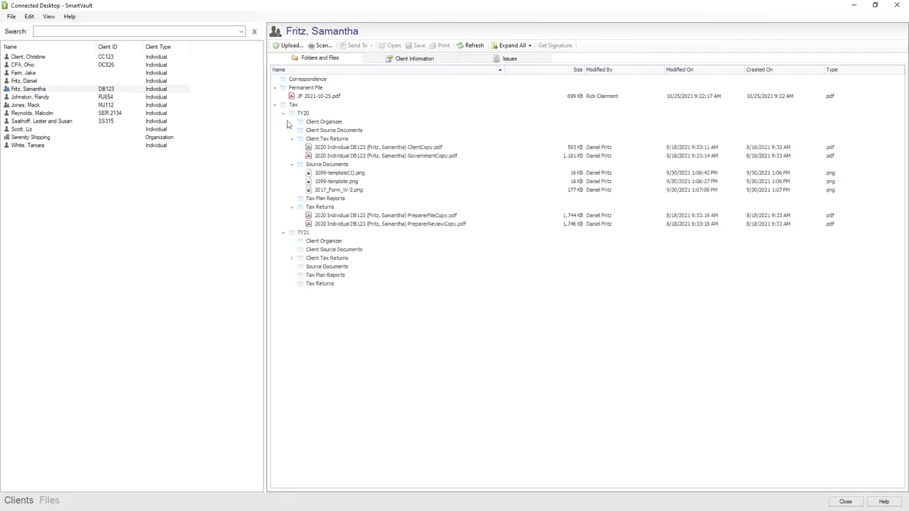
pyautogui.click(292, 138)
pyautogui.click(292, 147)
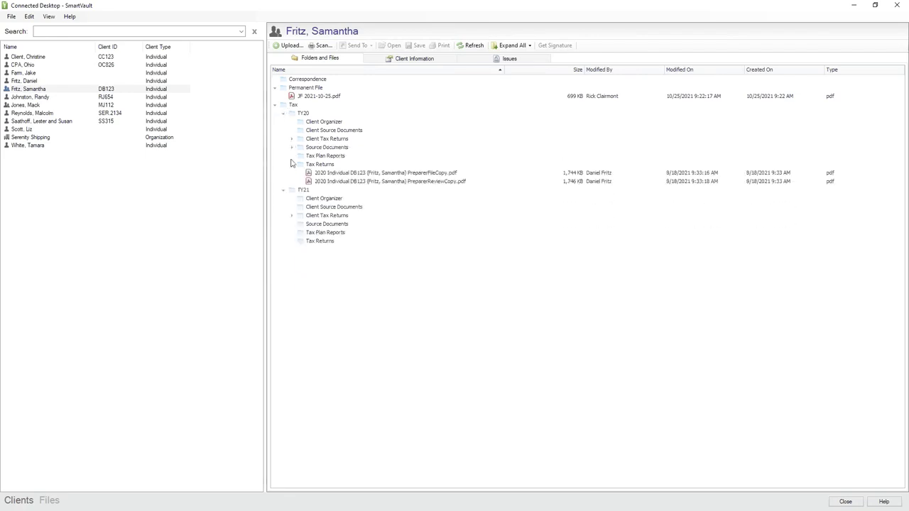
pyautogui.click(291, 164)
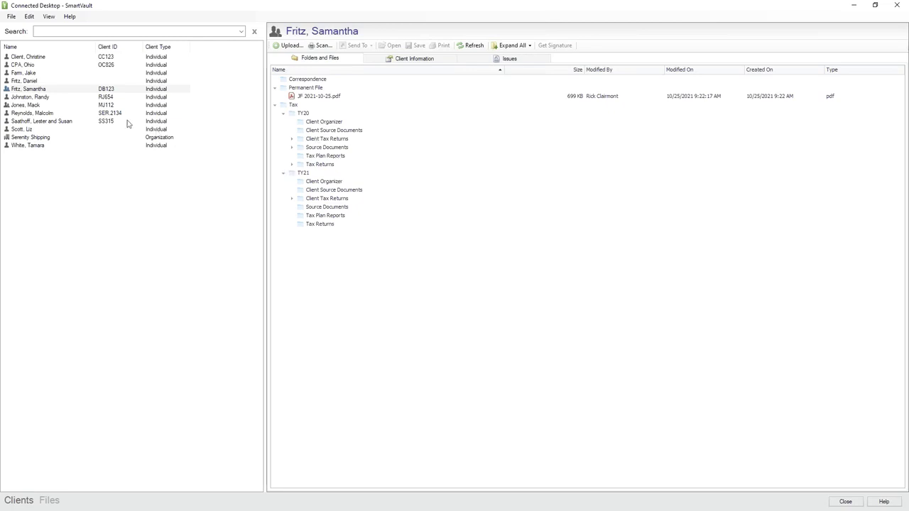
# Return to the original client's folders and select the 2020 GovernmentCopy PDF under TY20 Client Tax Returns
pyautogui.click(62, 107)
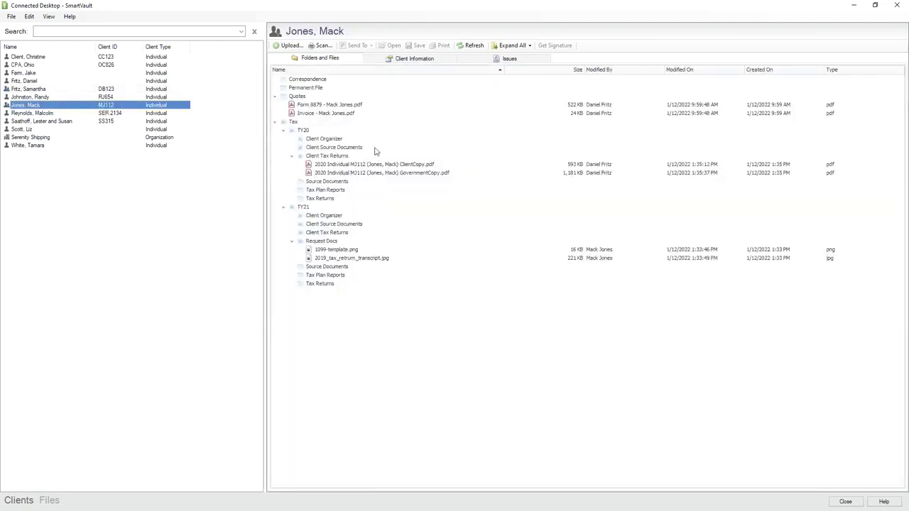
pyautogui.click(343, 174)
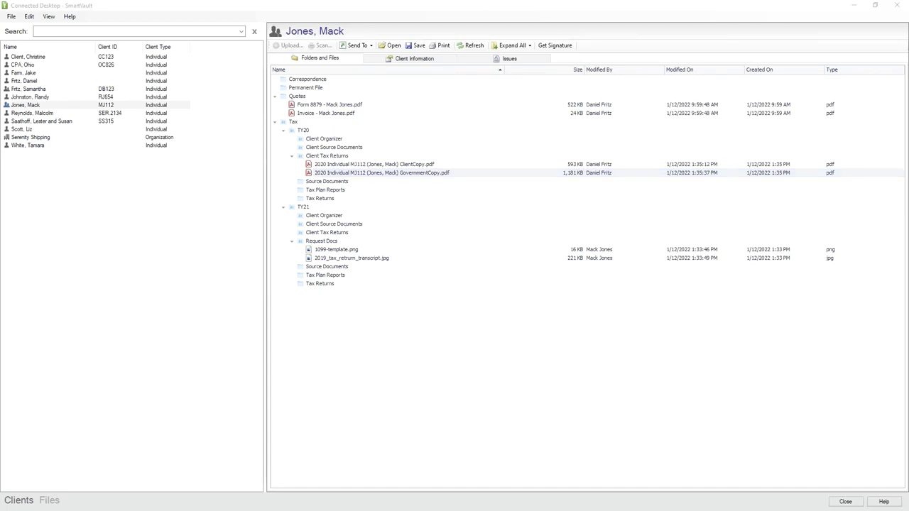
# Open the Form 8879 PDF from the client's Quotes folder, maximize its window to view it, and minimize it
pyautogui.doubleClick(323, 106)
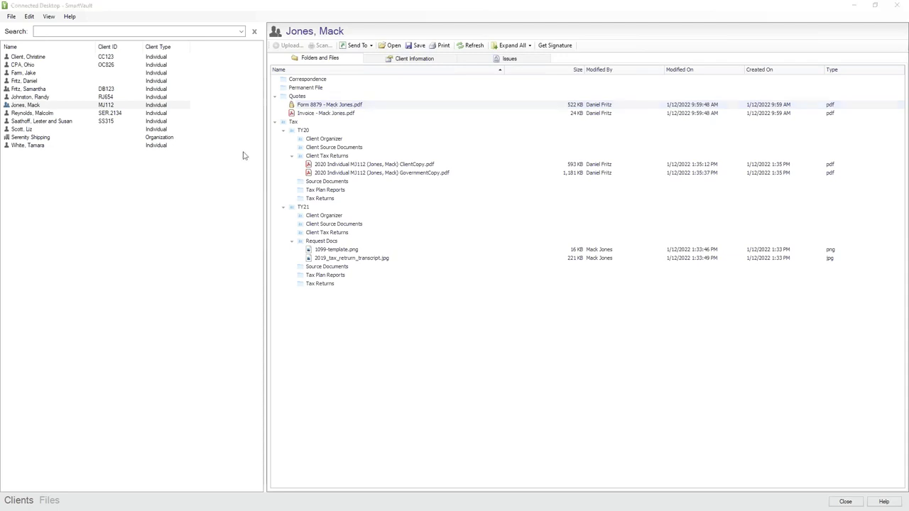
pyautogui.moveTo(220, 139); pyautogui.dragTo(432, 4)
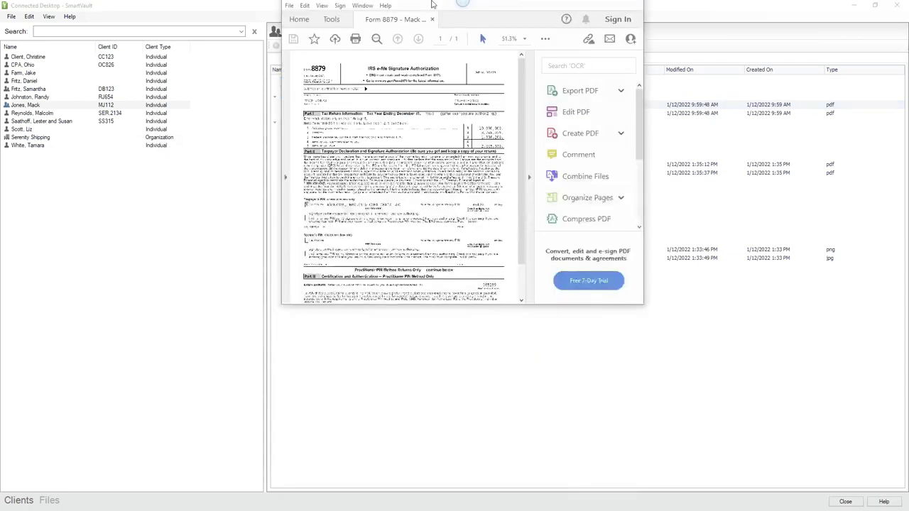
pyautogui.click(858, 6)
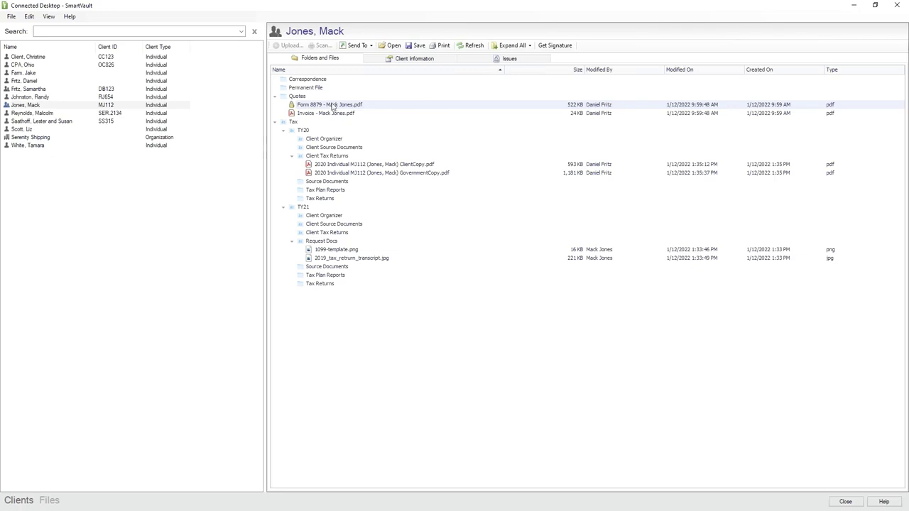
# Try to request a signature on the Form 8879 PDF, leaving the DocuSign integration page and returning to Connected Desktop
pyautogui.click(546, 46)
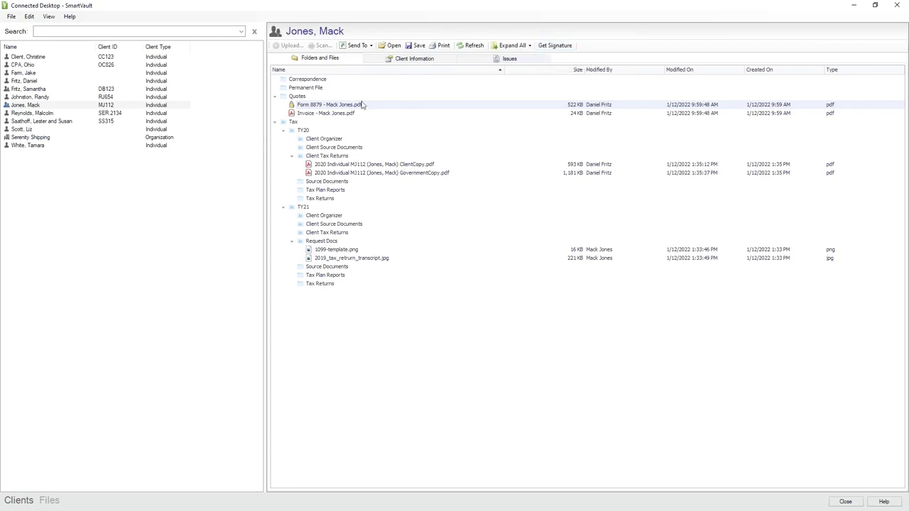
pyautogui.click(555, 45)
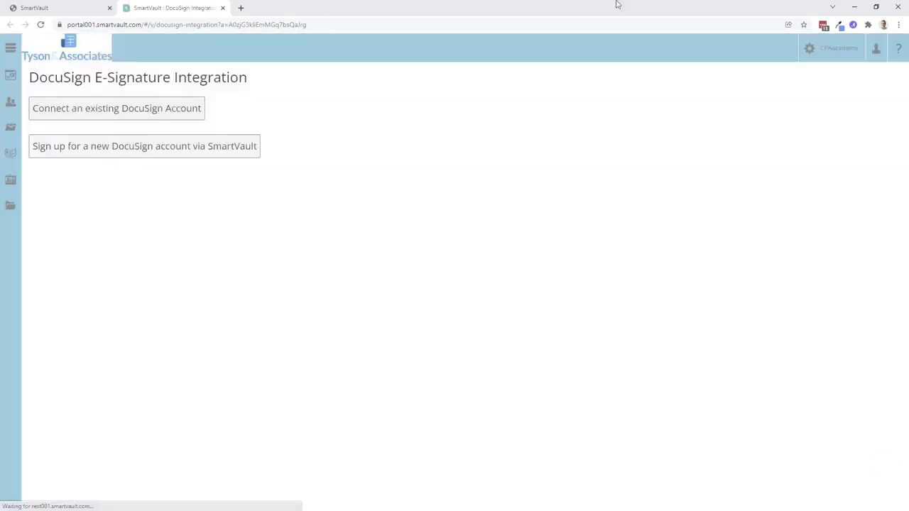
pyautogui.click(897, 6)
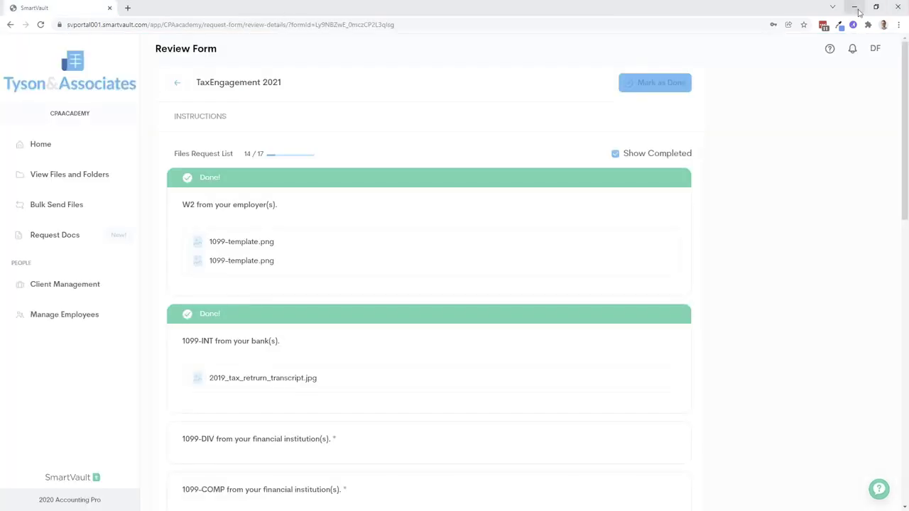
pyautogui.click(855, 6)
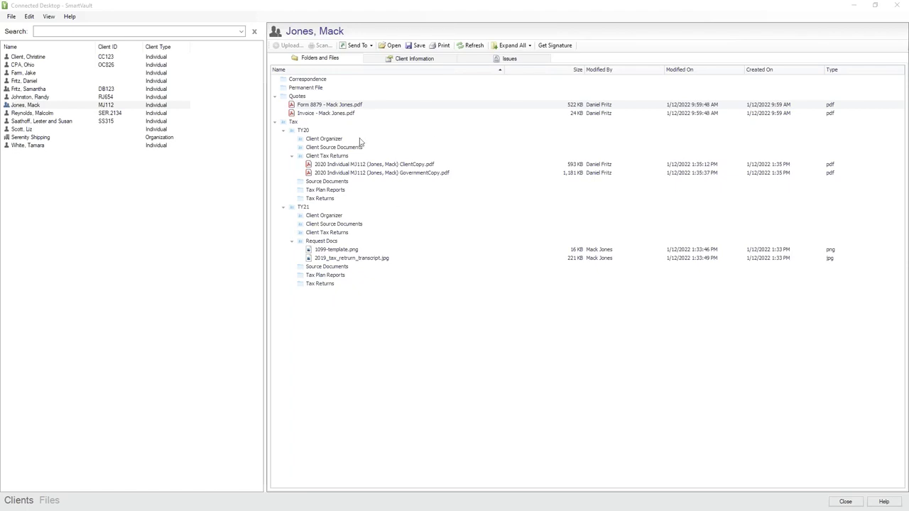
# Select the client's TY20 Client Organizer folder and the TY21 Client Organizer folder to show where organizers are stored
pyautogui.click(316, 139)
pyautogui.click(333, 216)
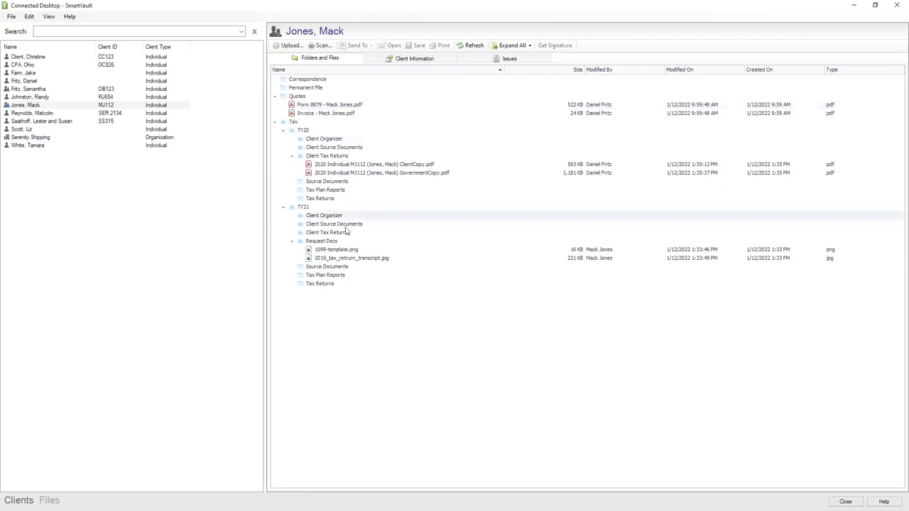